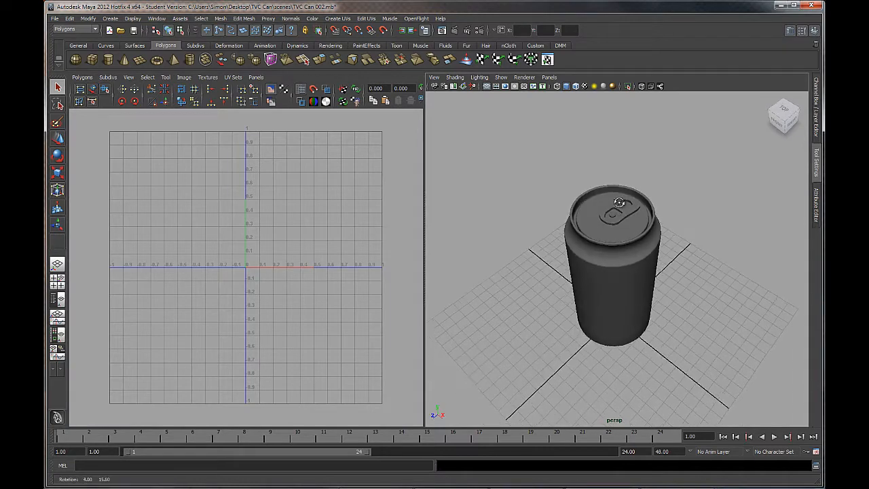
Compare the UV layouts of the can body, ring pull and rivet by selecting each, ending with the can body selected.
scroll(611, 217, up, 5)
click(622, 250)
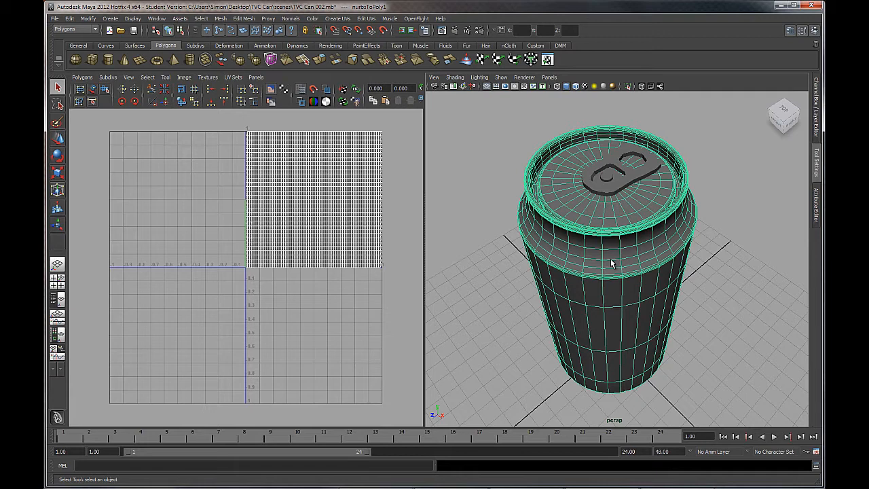
click(623, 180)
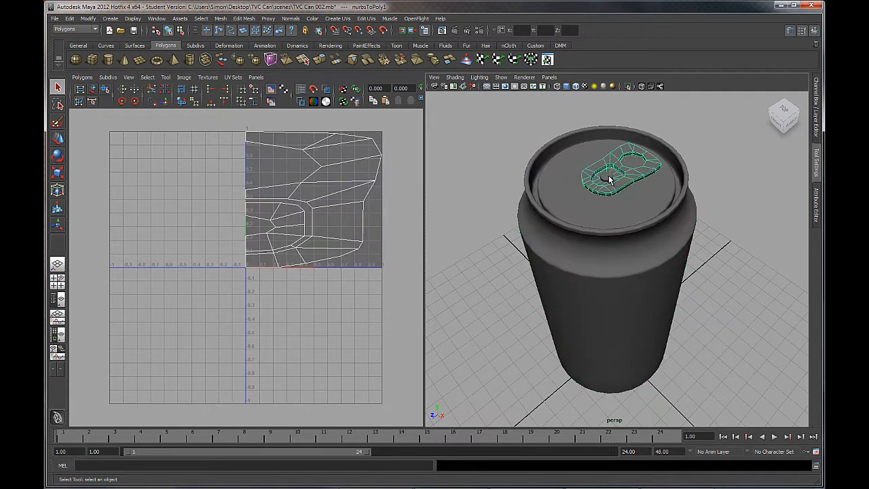
click(606, 177)
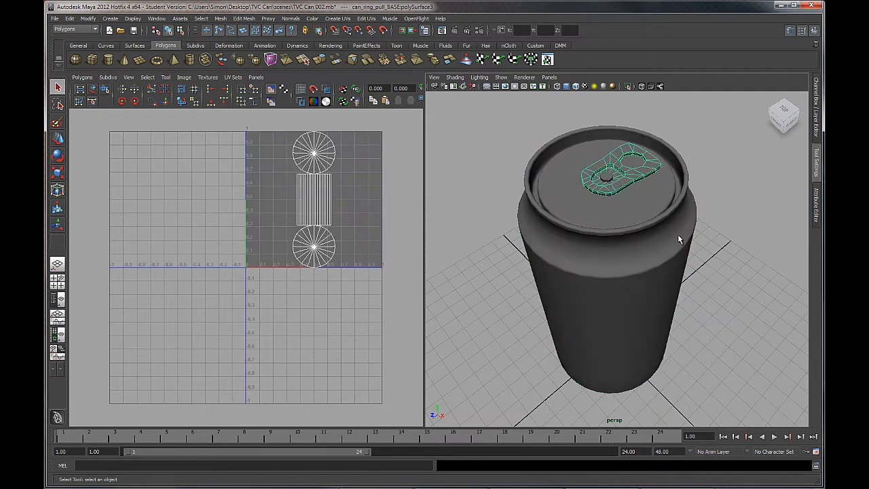
click(739, 238)
click(647, 294)
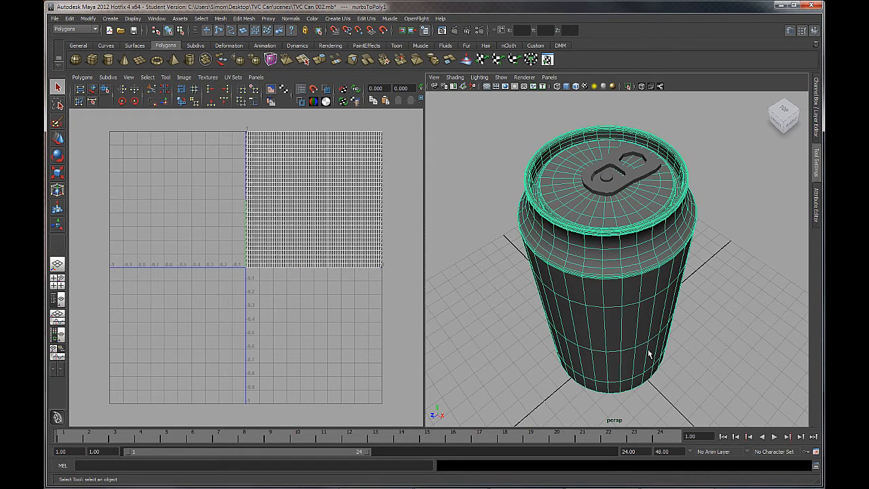
Examine the can body's mesh around the rim, sides and base to judge how its surfaces can be divided for UV mapping.
mouse_move(648, 353)
alt+mouse_down()
mouse_move(622, 305)
mouse_move(634, 361)
mouse_move(648, 316)
mouse_move(631, 352)
alt+mouse_up()
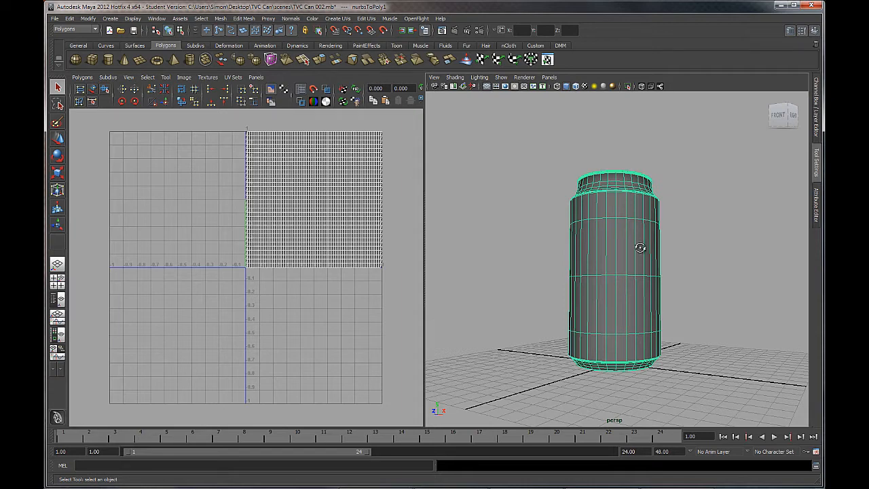
alt+drag(639, 247, 648, 226)
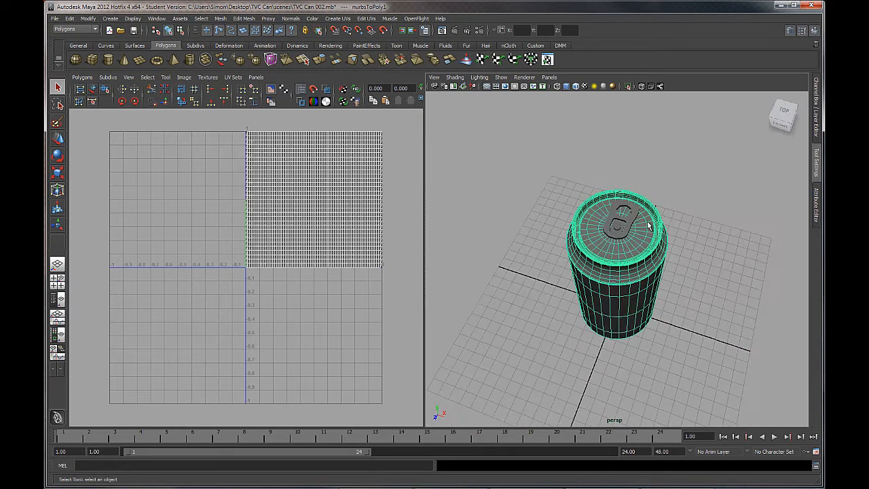
scroll(648, 226, up, 5)
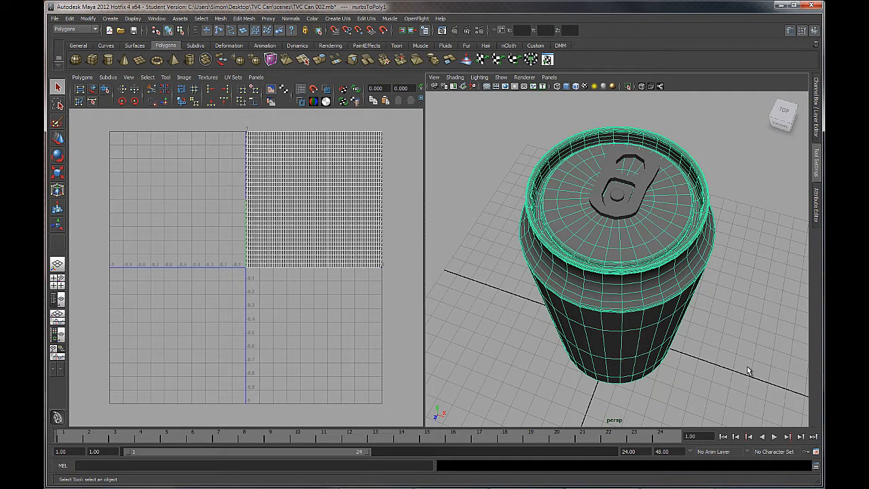
alt+drag(728, 355, 693, 330)
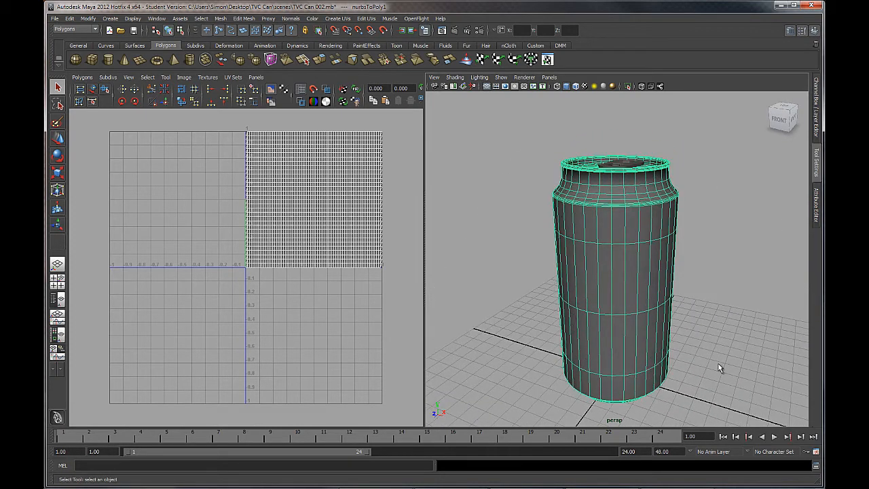
alt+drag(717, 363, 714, 342)
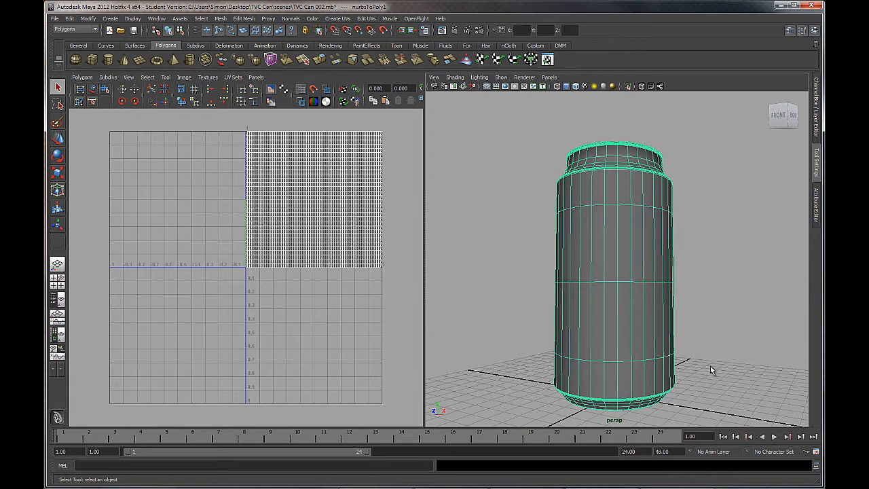
alt+drag(745, 267, 671, 308)
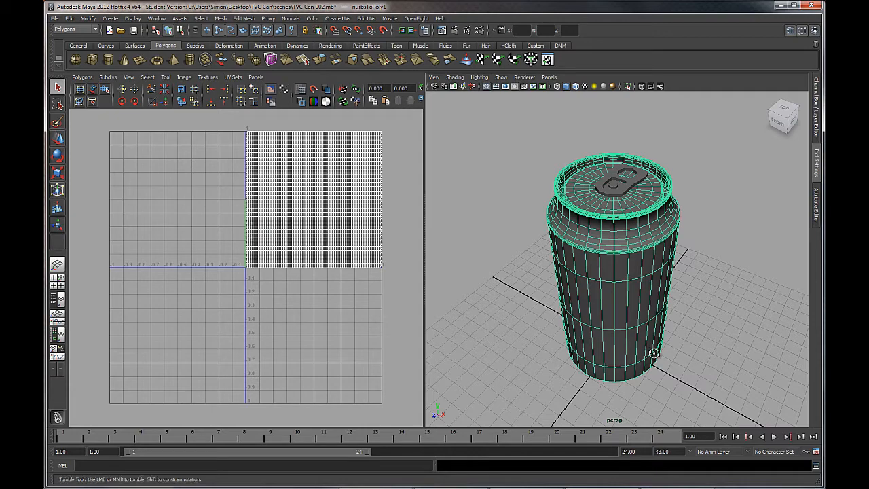
alt+drag(655, 358, 654, 292)
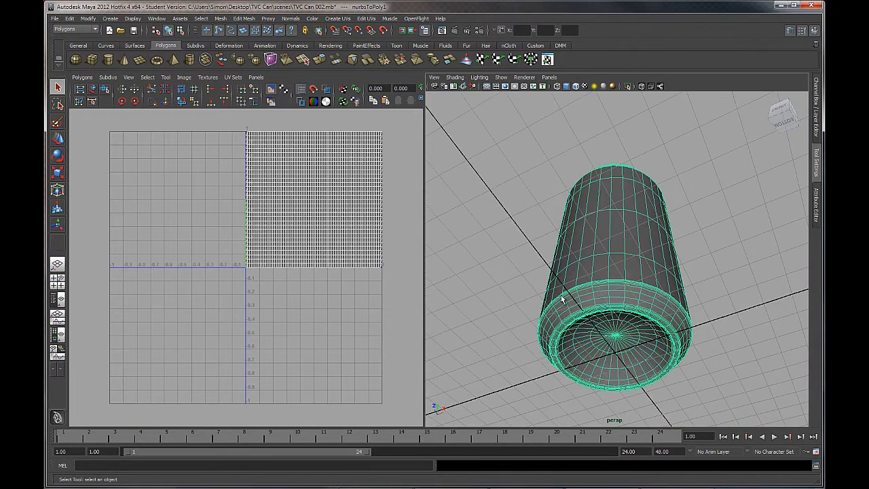
alt+drag(599, 301, 613, 325)
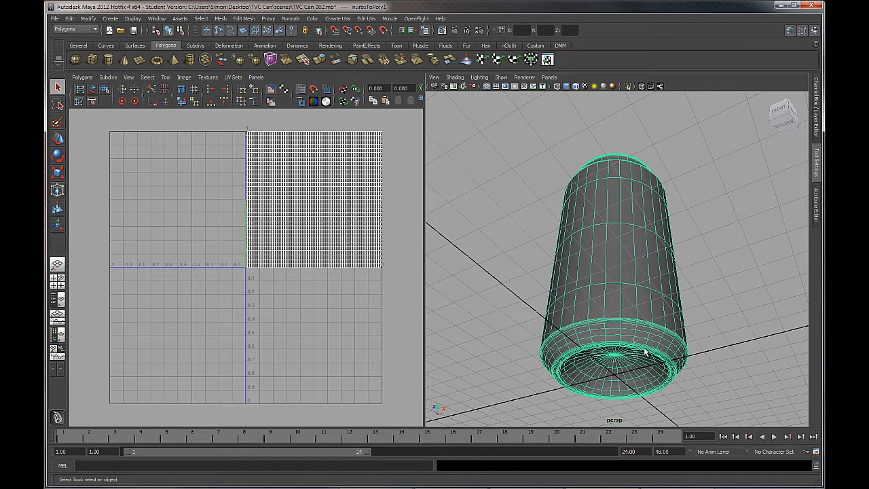
alt+drag(634, 224, 624, 262)
alt+right_drag(624, 263, 629, 275)
alt+middle_drag(629, 275, 630, 302)
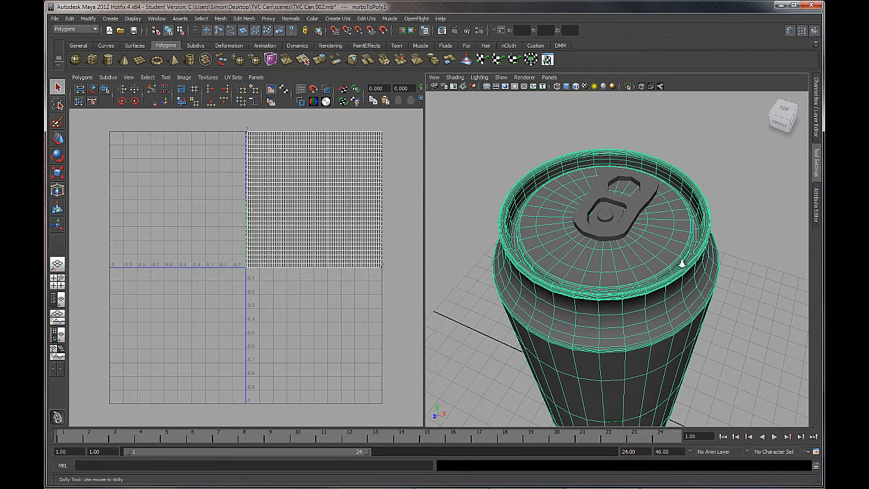
alt+right_drag(682, 268, 651, 228)
alt+drag(674, 268, 634, 237)
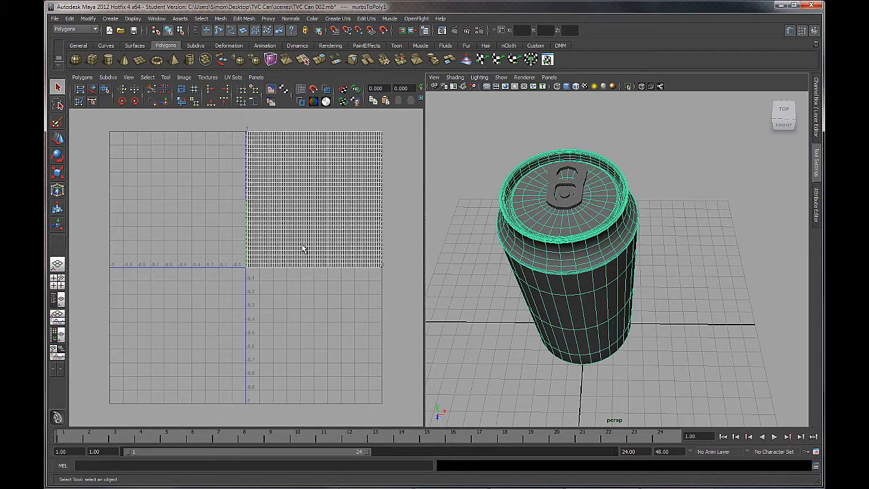
Examine the can body's default UV layout and its placement within the 0 to 1 texture square.
mouse_move(268, 251)
alt+middle_down()
mouse_move(269, 235)
mouse_move(186, 238)
mouse_move(268, 249)
mouse_move(276, 242)
mouse_move(258, 237)
alt+middle_up()
alt+drag(583, 302, 597, 249)
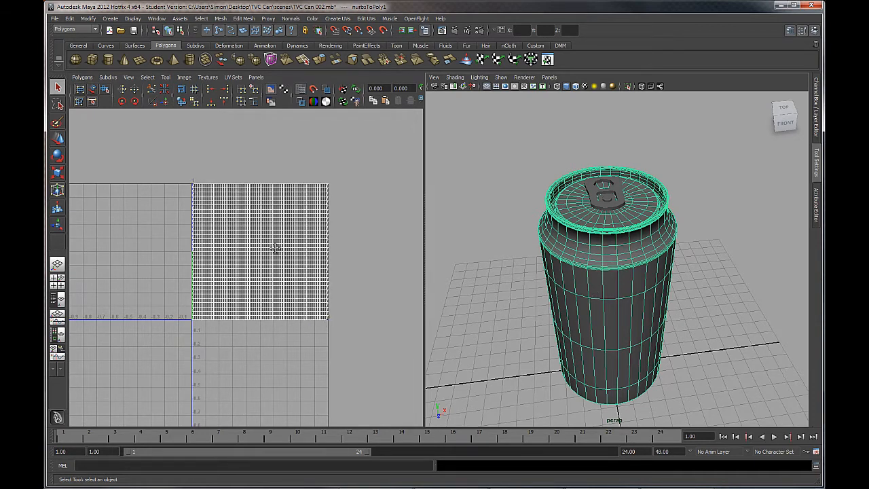
alt+middle_drag(358, 275, 284, 284)
scroll(288, 281, down, 3)
alt+middle_drag(325, 246, 265, 233)
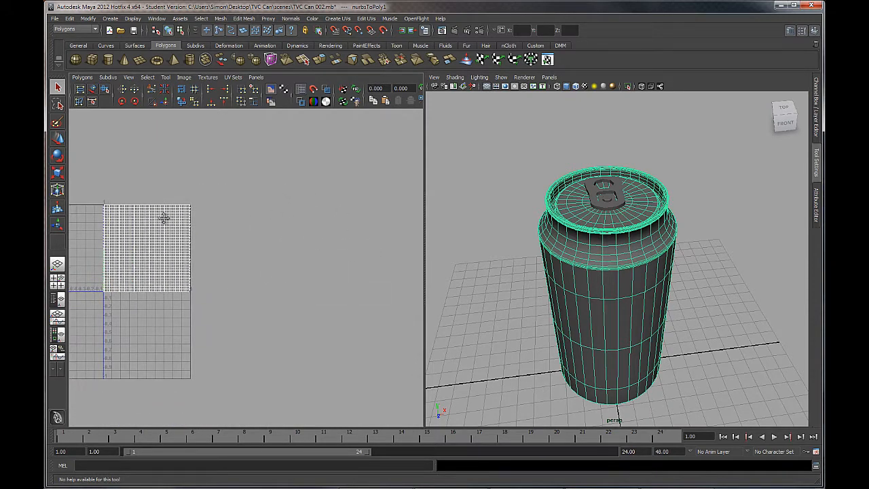
alt+middle_drag(165, 219, 242, 219)
alt+right_drag(196, 188, 287, 248)
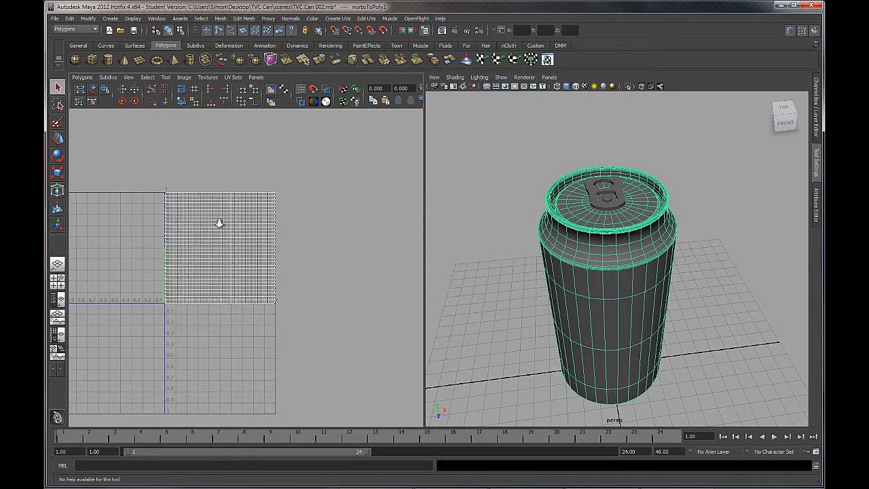
alt+right_drag(219, 223, 285, 210)
alt+middle_drag(285, 209, 296, 243)
mouse_move(297, 242)
alt+right_down()
mouse_move(278, 229)
mouse_move(289, 231)
alt+right_up()
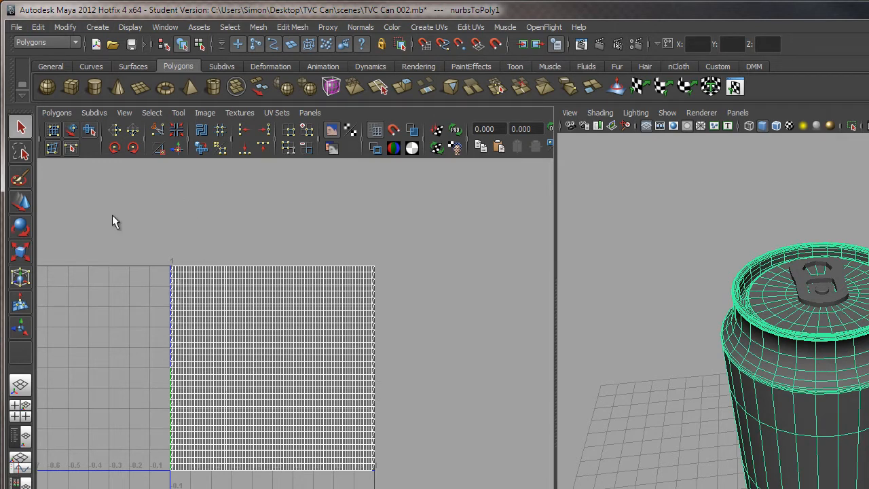
Select the can body's entire UV shell and move it horizontally along positive U, clear of the 0 to 1 texture square.
click(71, 130)
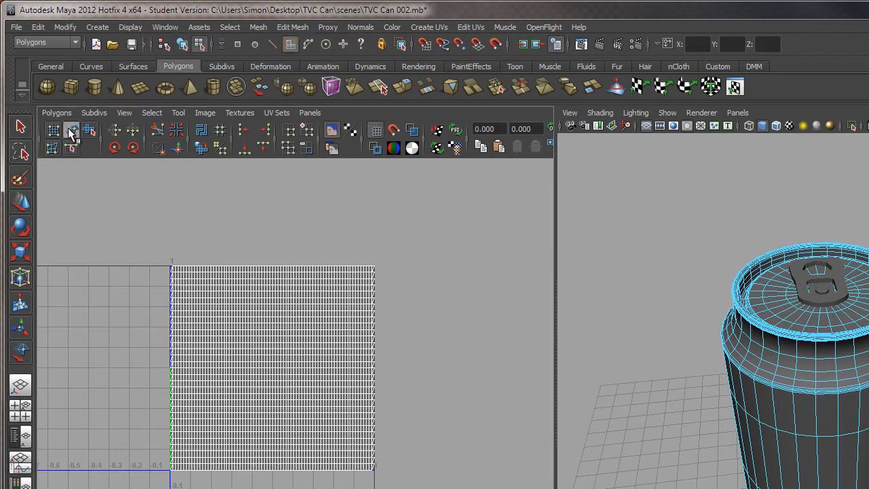
click(271, 320)
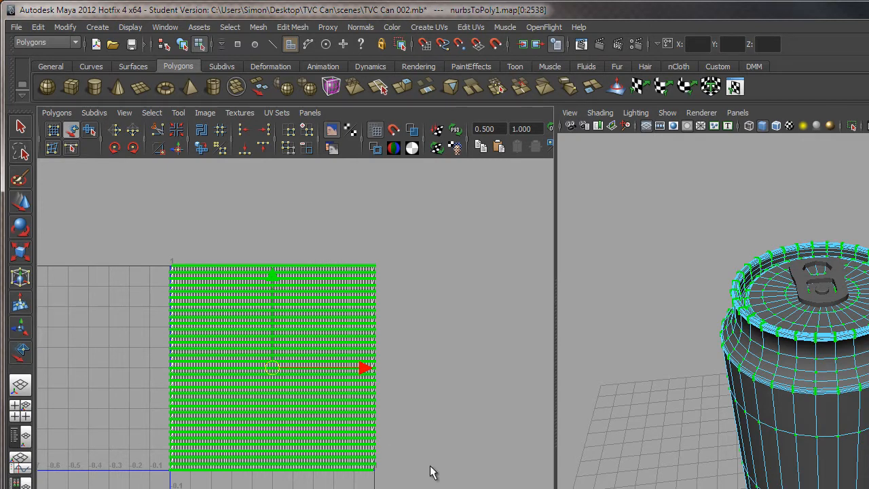
scroll(407, 455, down, 1)
alt+right_drag(399, 418, 255, 422)
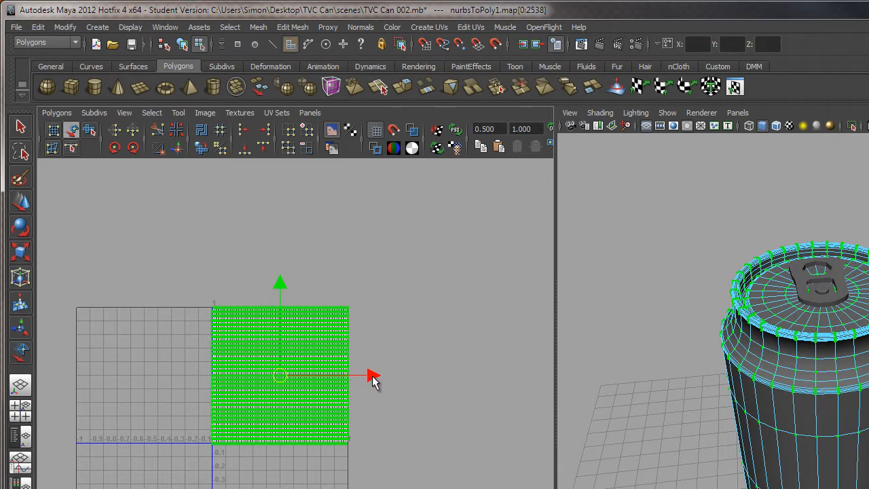
drag(373, 377, 580, 397)
alt+middle_drag(389, 317, 290, 351)
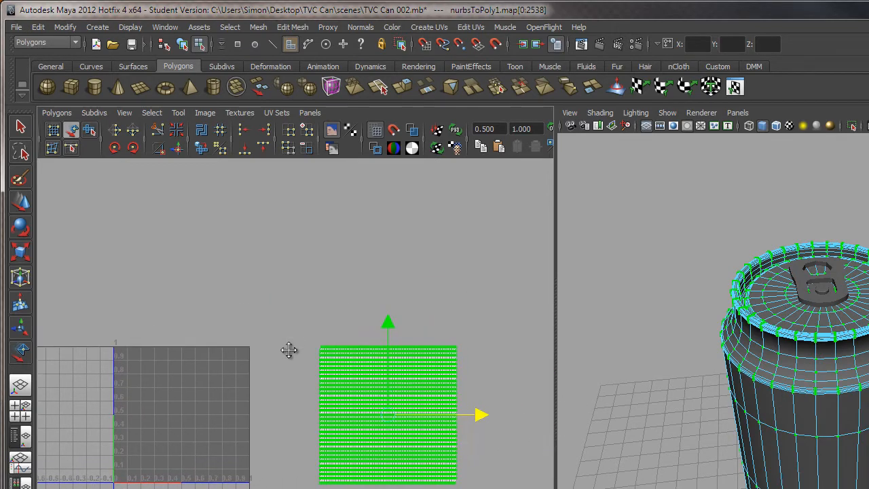
drag(479, 415, 510, 412)
drag(395, 413, 429, 409)
alt+middle_drag(215, 427, 308, 376)
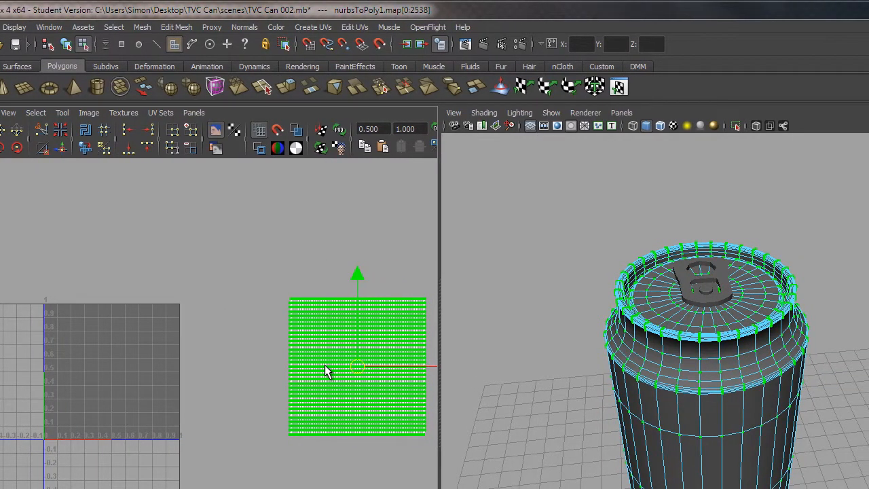
Switch the can body to UV component selection and deselect all its UVs.
mouse_move(325, 370)
right_down()
mouse_move(326, 346)
mouse_move(330, 396)
mouse_move(325, 368)
right_up()
key(F12)
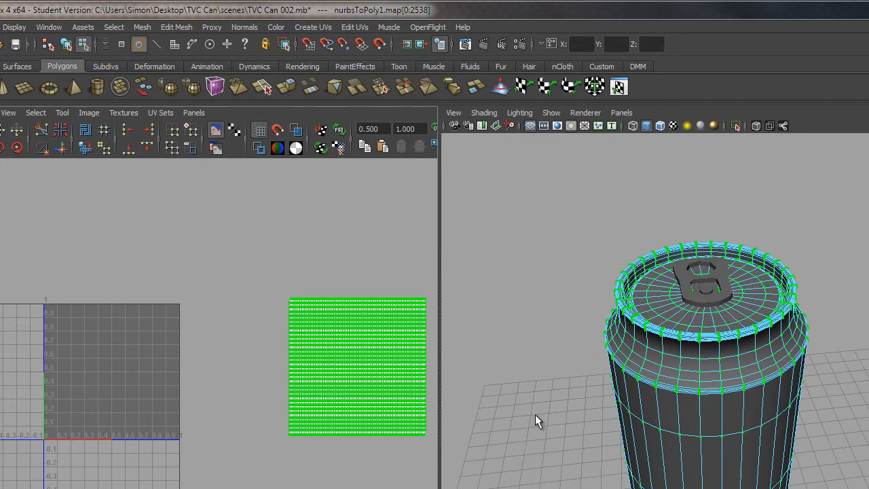
click(520, 319)
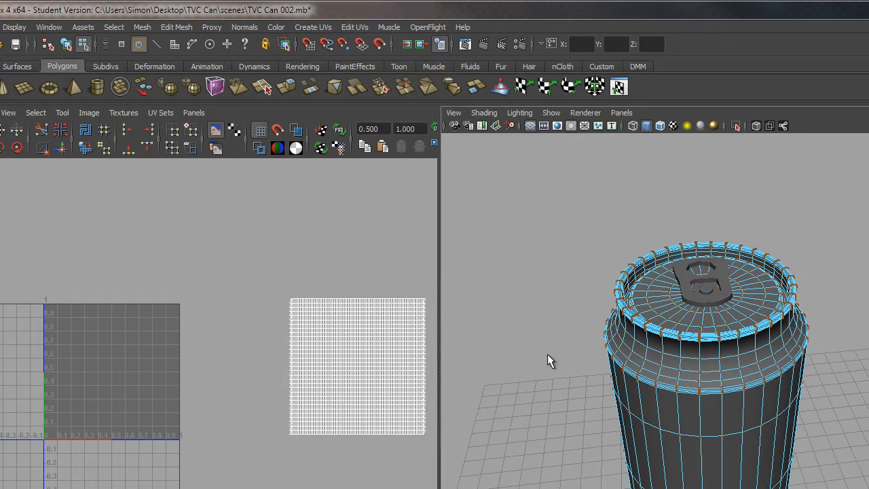
Return to object mode, select the can body and isolate it in the perspective view so the ring pull is hidden.
alt+drag(671, 414, 666, 435)
alt+right_drag(633, 370, 688, 413)
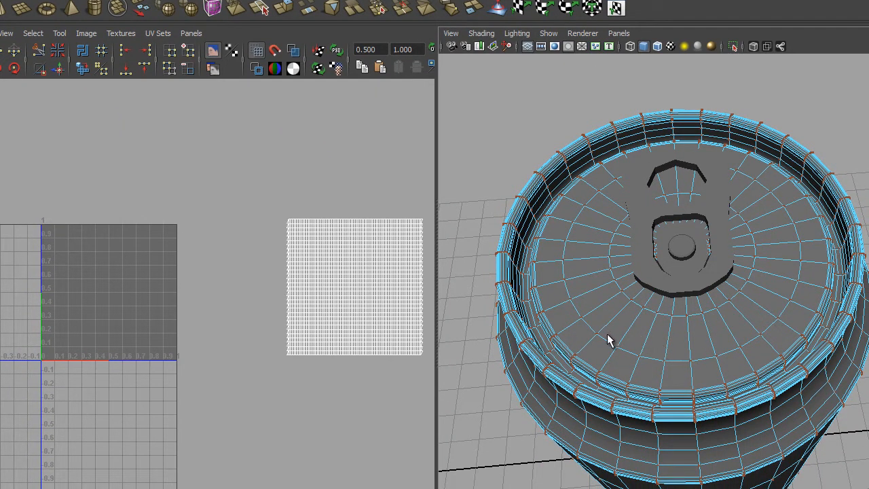
right_drag(604, 326, 633, 307)
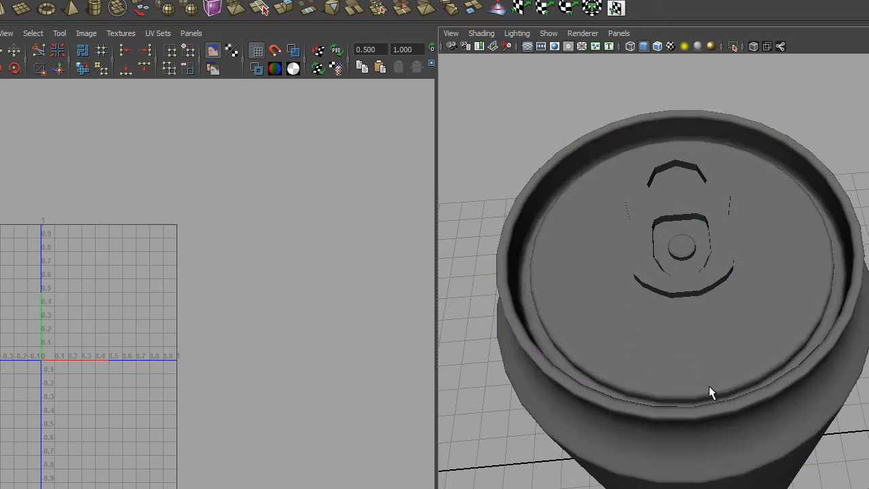
click(656, 336)
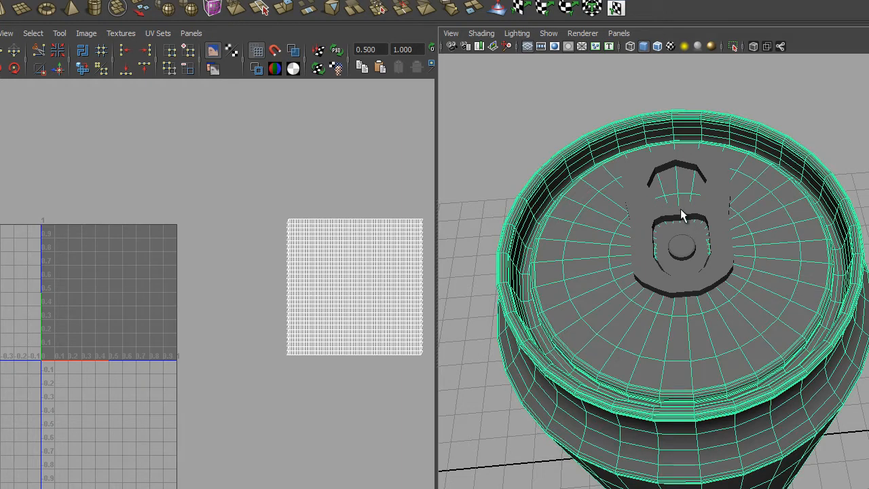
click(733, 47)
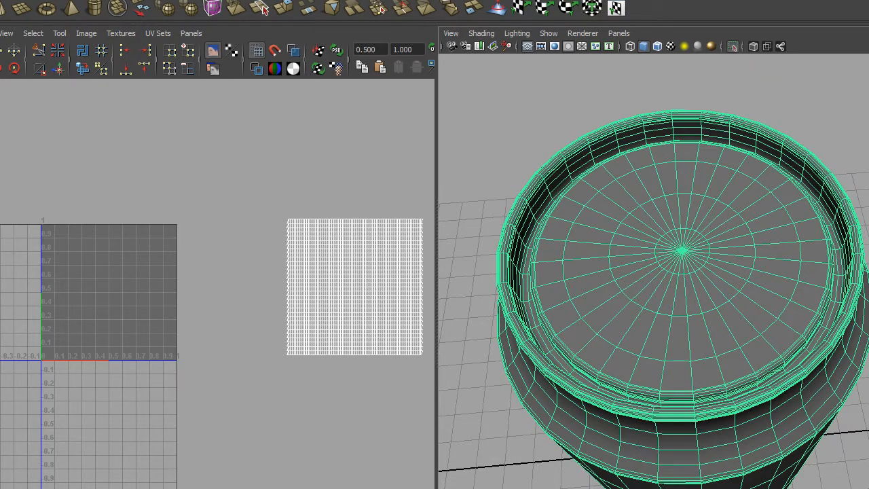
Examine the isolated can's lid, following the face rings from the centre out to the edge of the recessed rim.
scroll(781, 401, down, 5)
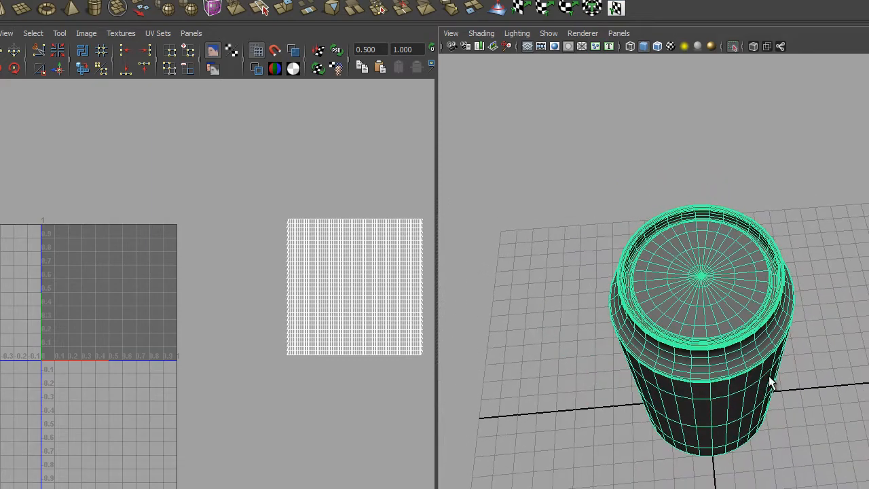
alt+drag(771, 384, 668, 291)
alt+right_drag(610, 176, 709, 280)
alt+middle_drag(705, 279, 731, 293)
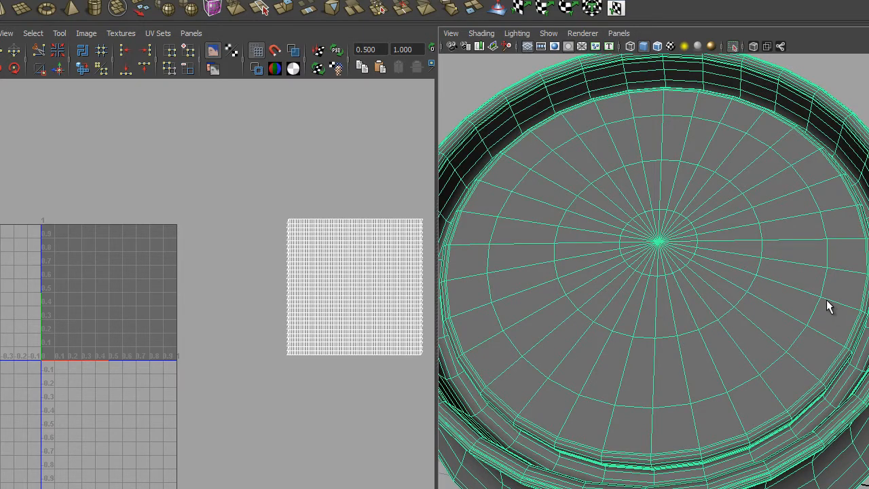
alt+drag(826, 299, 702, 287)
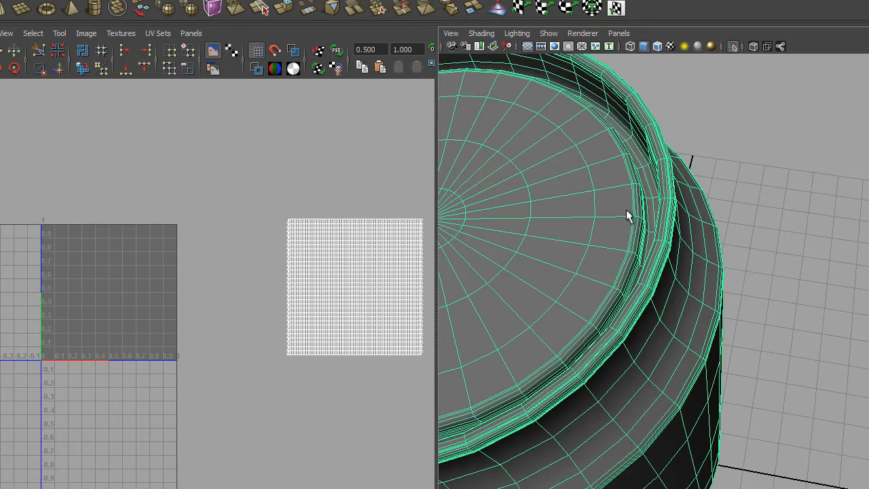
alt+right_drag(626, 210, 676, 292)
alt+middle_drag(585, 211, 660, 255)
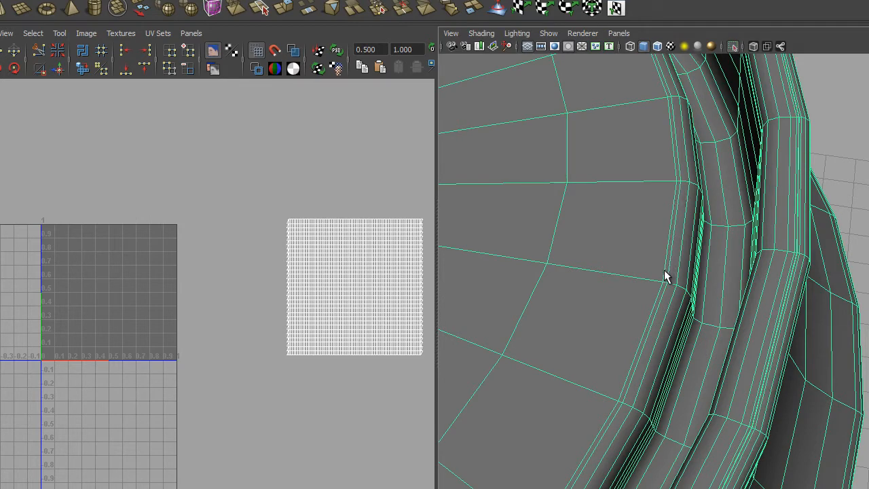
alt+right_drag(707, 308, 582, 265)
alt+middle_drag(649, 284, 661, 274)
alt+right_drag(656, 274, 682, 278)
Switch the can to face selection and select the flat lid's face rings from the centre out to its edge.
right_click(677, 245)
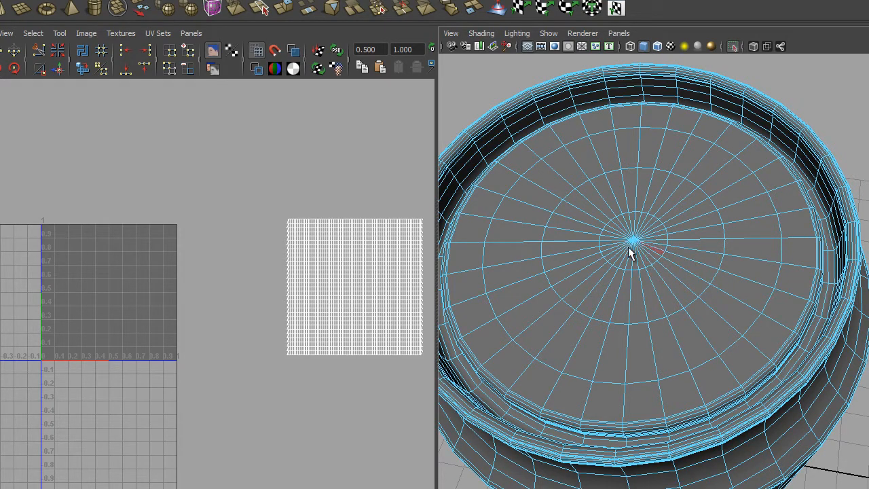
click(682, 259)
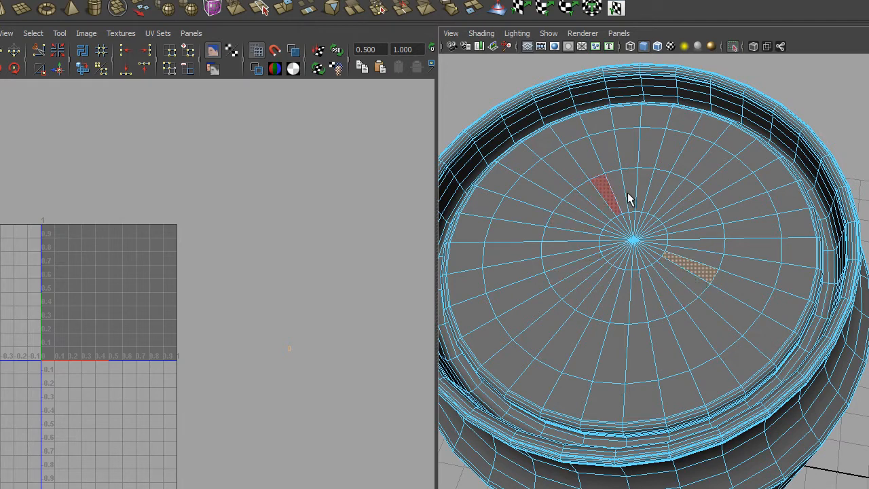
double_click(684, 284)
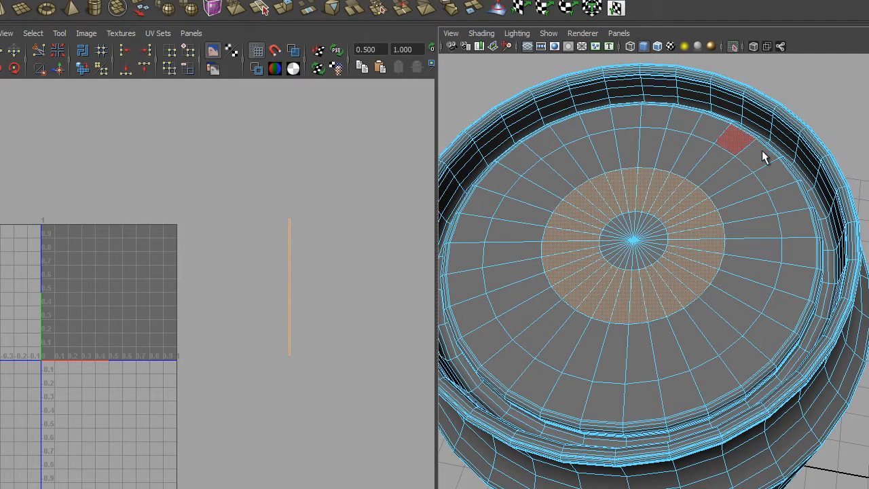
shift+double_click(756, 302)
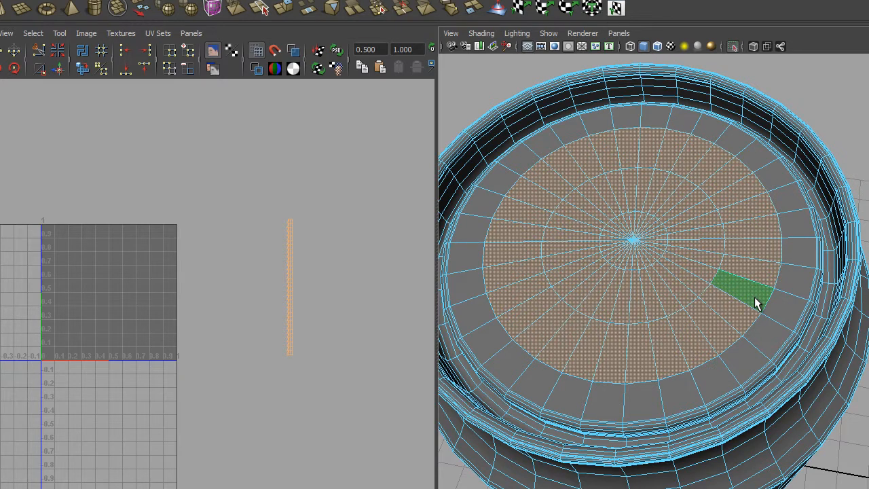
shift+double_click(757, 302)
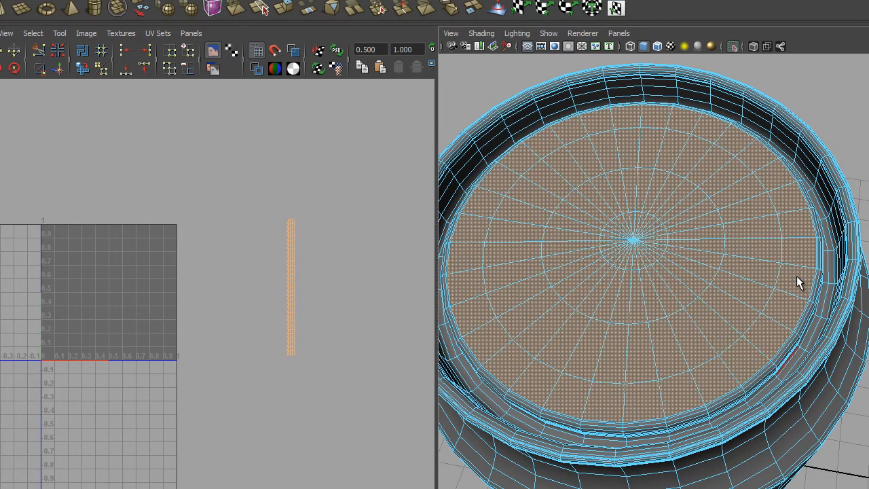
Add the first narrow ring of faces around the flat lid's edge to the selection.
alt+right_drag(754, 204, 857, 272)
alt+middle_drag(856, 261, 742, 293)
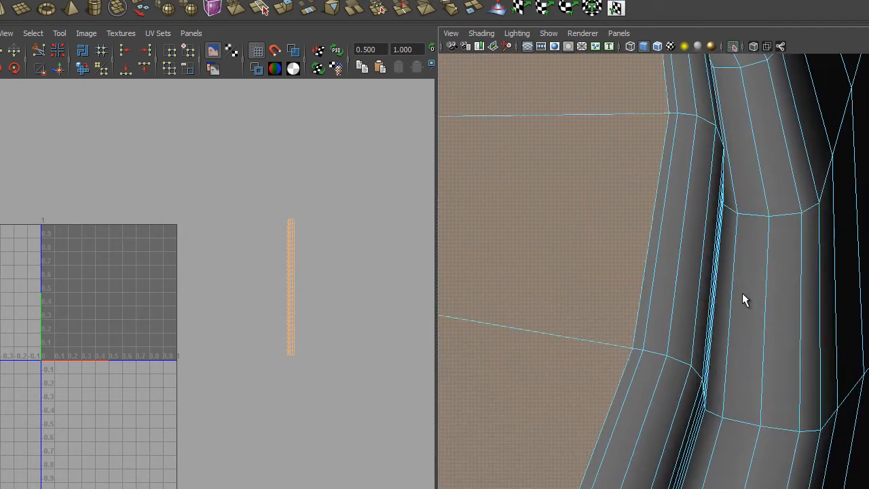
click(670, 169)
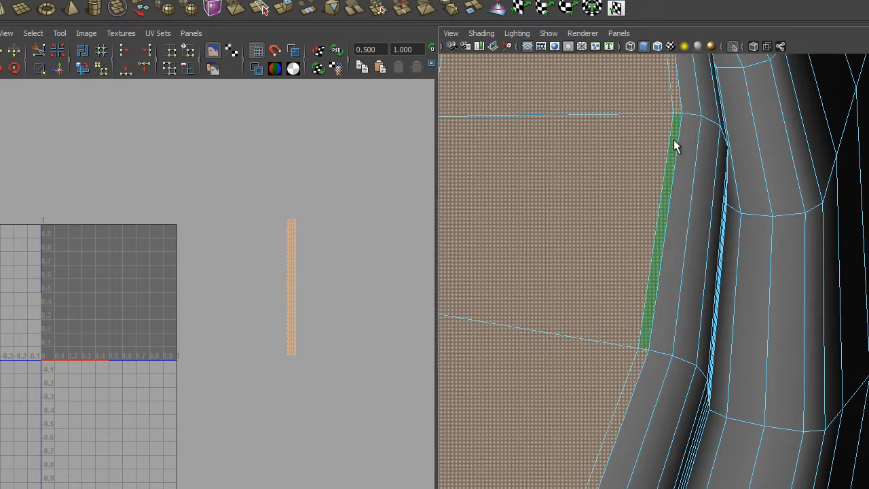
Grow the lid's face selection outward over the rim's inner rings and shrink it back by two rings.
alt+drag(708, 439, 723, 329)
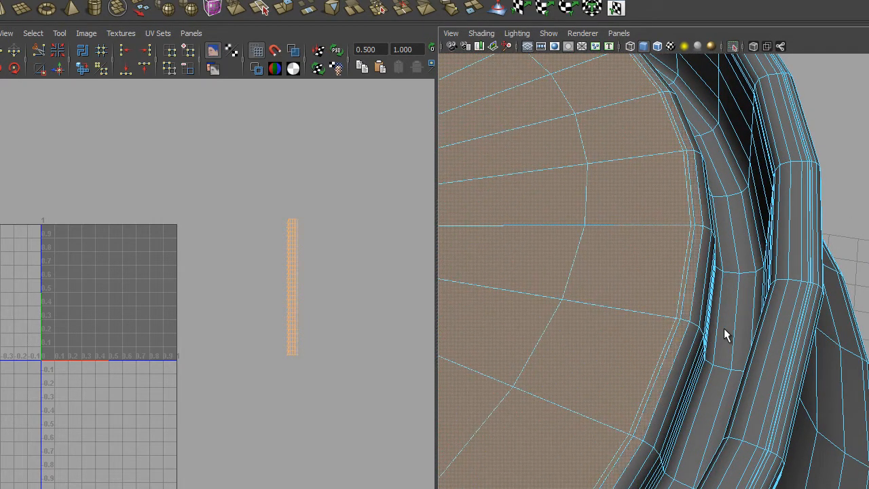
key(shift+period)
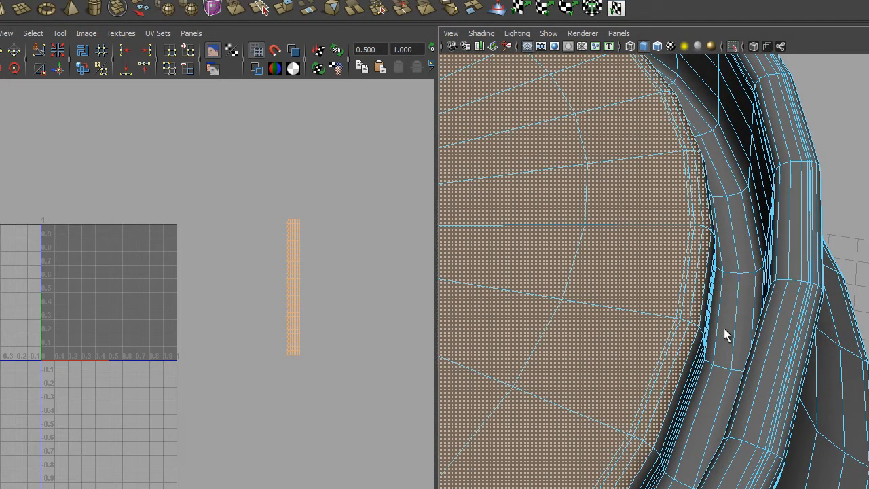
key(shift+comma)
key(shift+comma)
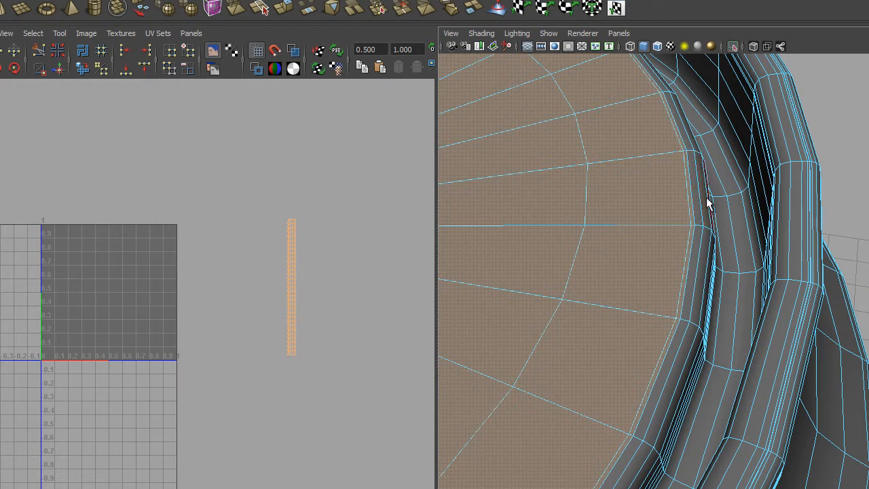
Open the Planar Mapping options for the selected lid faces and move the dialog clear of the lid.
alt+right_drag(775, 347, 737, 273)
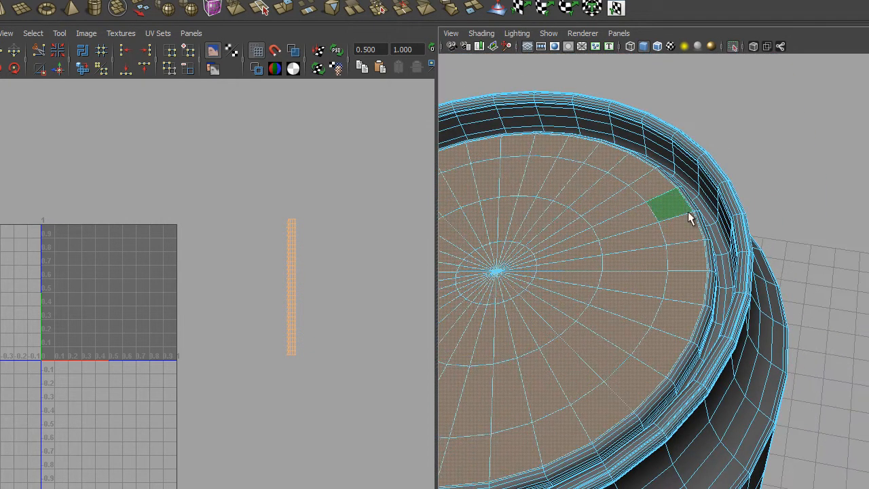
alt+drag(654, 331, 785, 394)
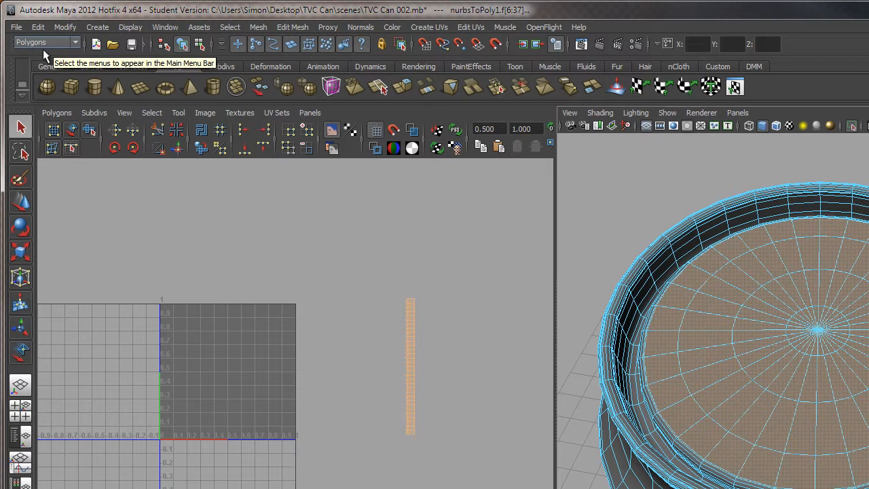
click(436, 28)
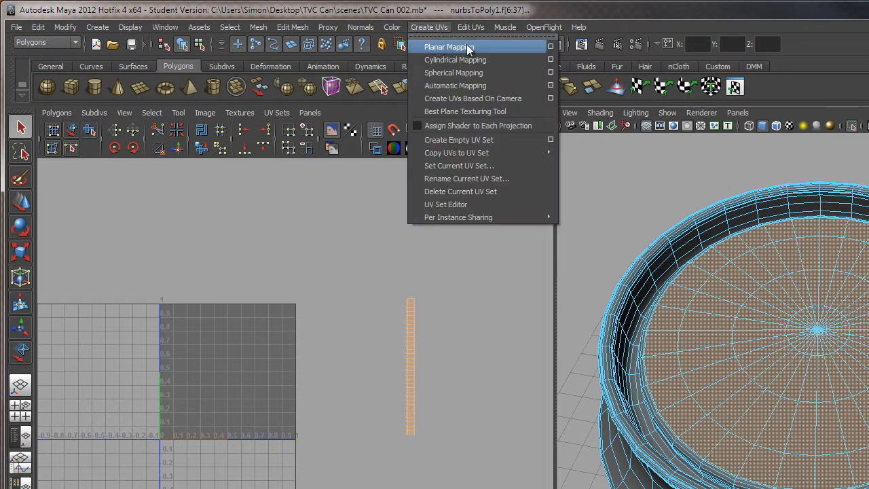
click(551, 47)
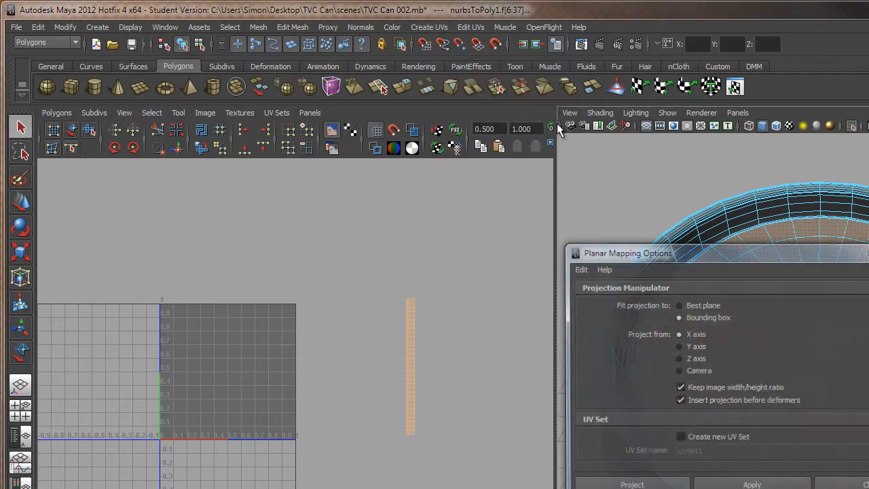
drag(628, 255, 441, 173)
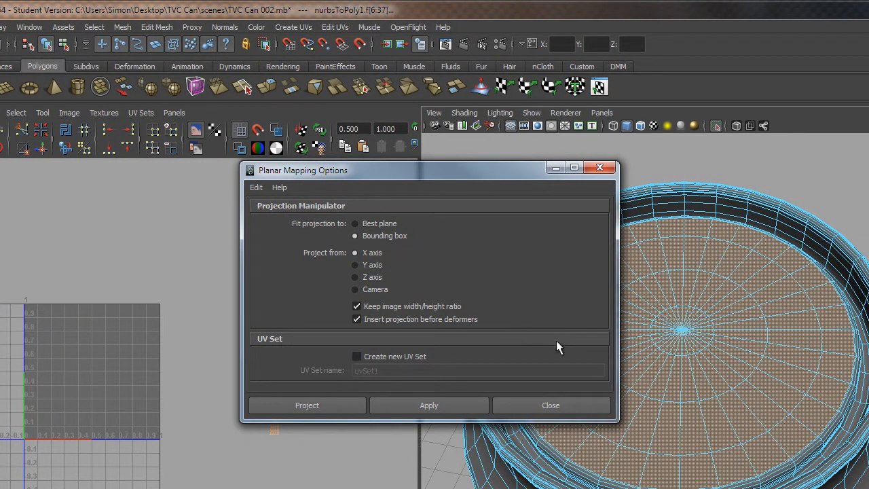
Examine the can from the front and from above to judge which axis faces the selected lid.
alt+right_drag(779, 405, 768, 382)
alt+drag(767, 382, 765, 293)
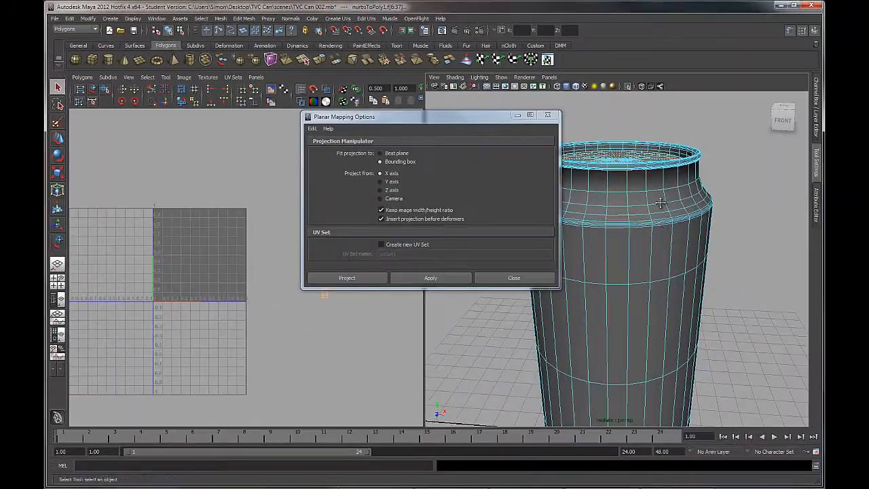
alt+drag(659, 203, 668, 261)
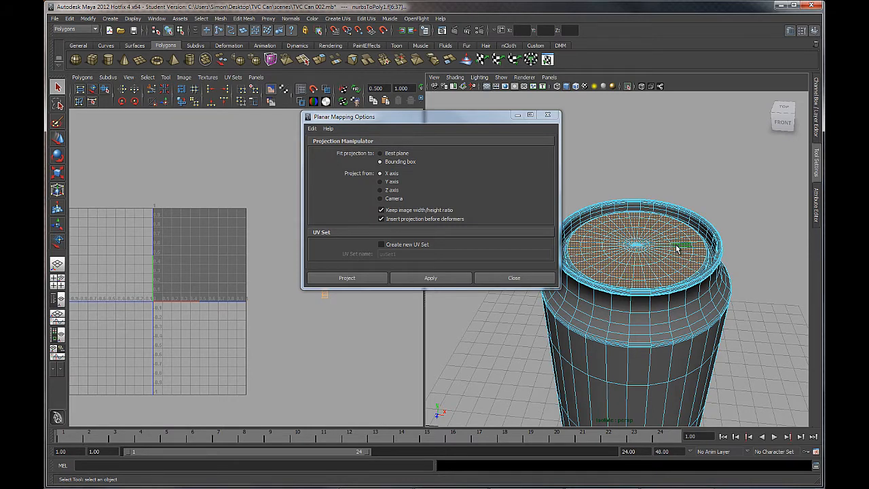
alt+drag(677, 249, 686, 262)
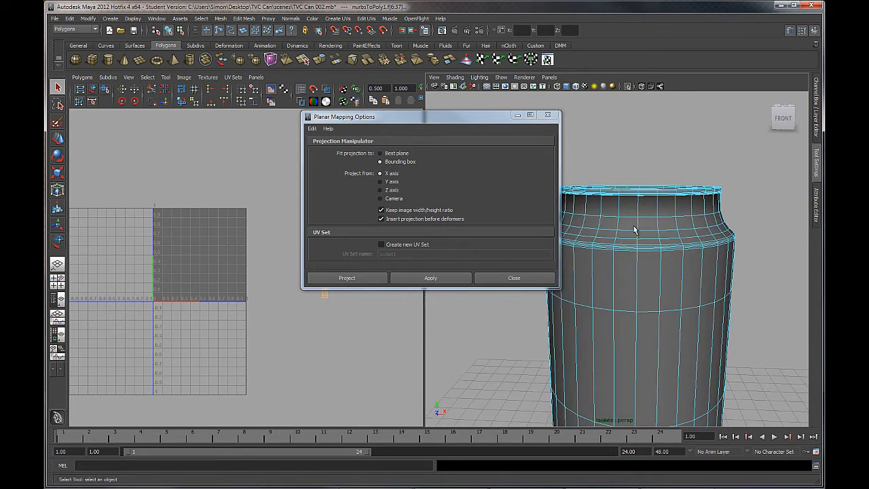
click(624, 206)
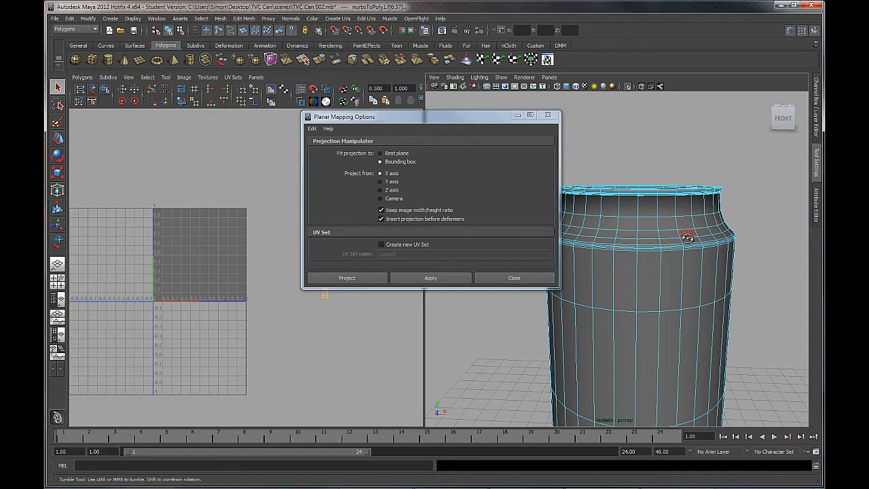
alt+drag(685, 235, 686, 266)
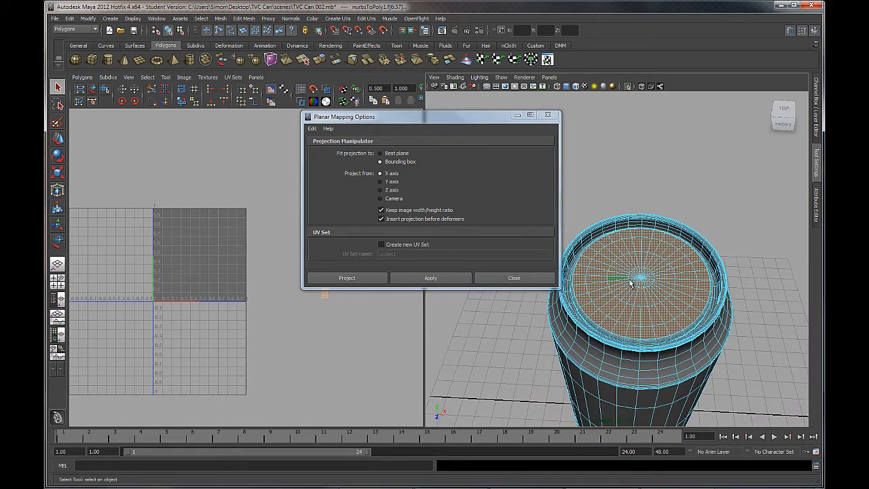
alt+right_drag(670, 294, 677, 350)
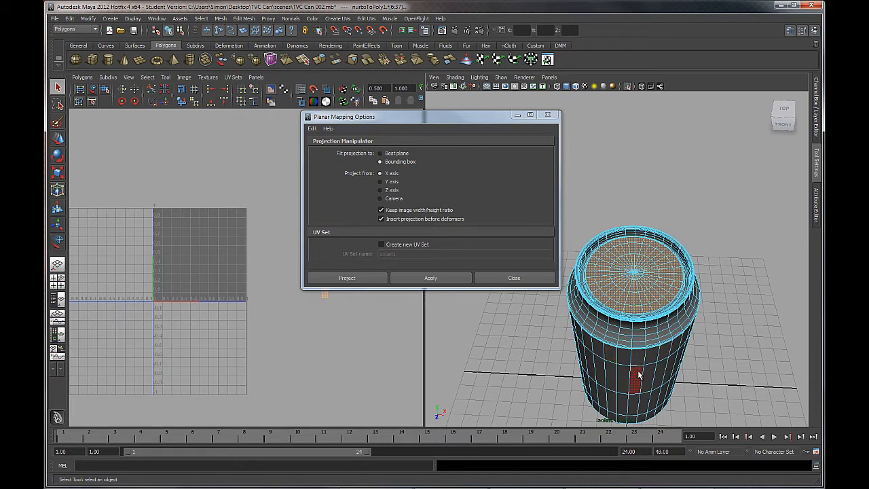
mouse_move(656, 367)
alt+mouse_down()
mouse_move(662, 358)
mouse_move(657, 378)
alt+mouse_up()
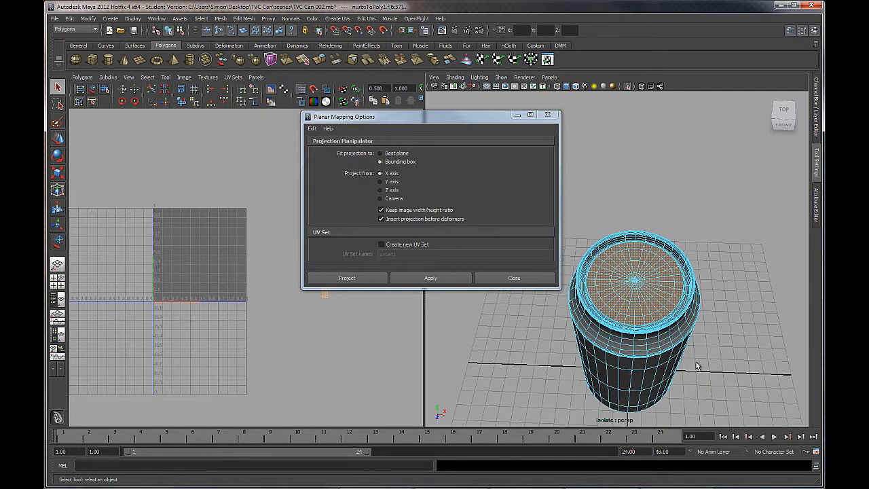
alt+drag(668, 330, 675, 239)
alt+right_drag(675, 239, 700, 279)
alt+drag(699, 278, 698, 291)
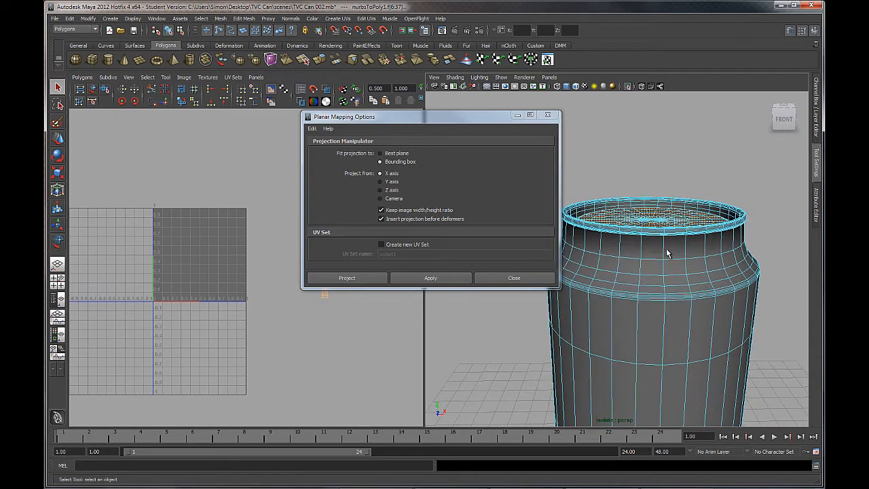
alt+right_drag(666, 233, 673, 248)
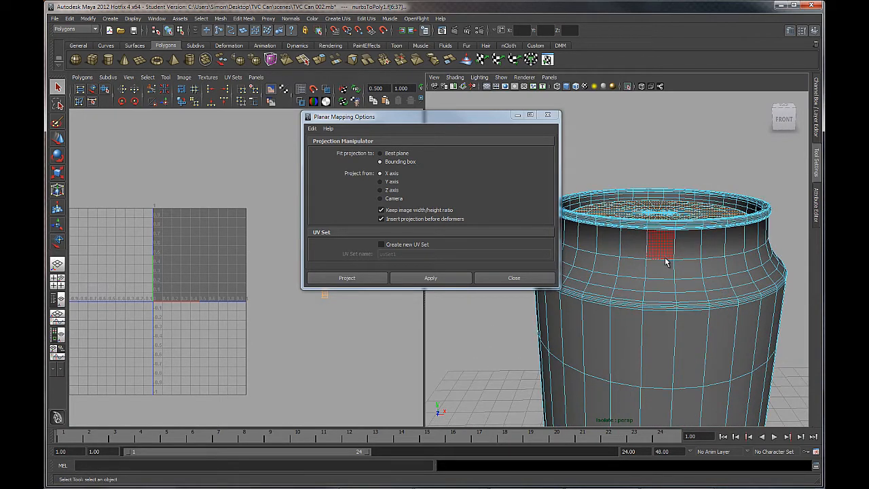
alt+drag(708, 269, 701, 279)
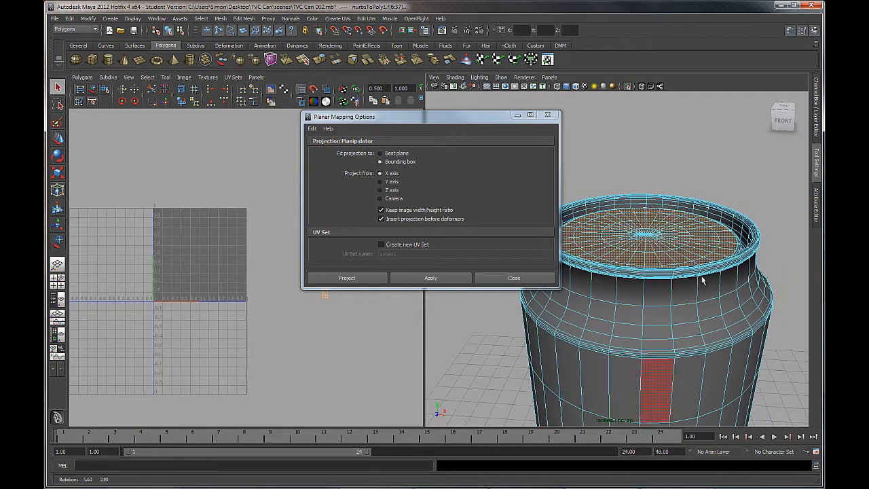
alt+right_drag(702, 280, 679, 257)
alt+drag(678, 257, 673, 256)
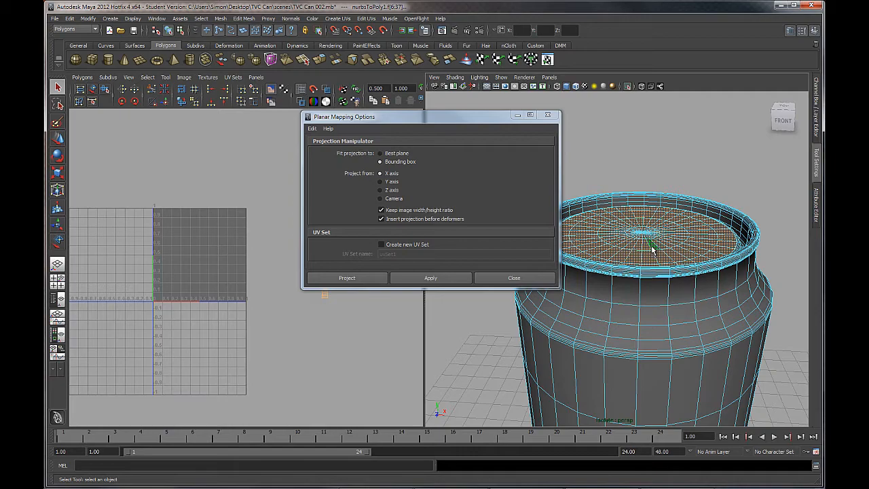
alt+drag(662, 167, 673, 258)
alt+drag(692, 292, 691, 247)
alt+middle_drag(690, 248, 676, 261)
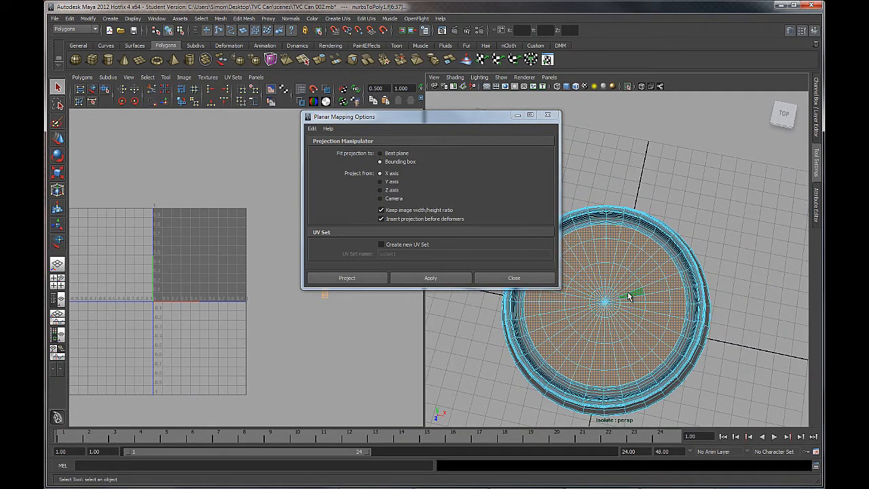
alt+drag(628, 296, 677, 305)
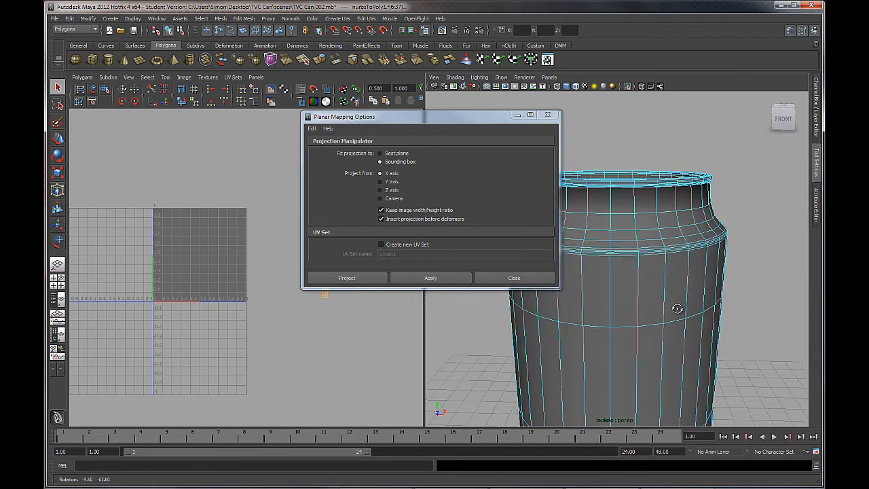
alt+drag(652, 148, 648, 210)
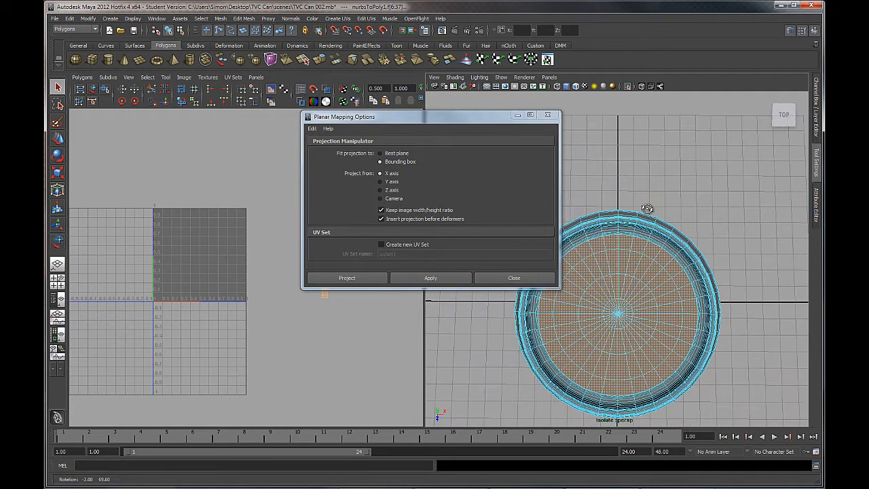
alt+drag(650, 254, 661, 212)
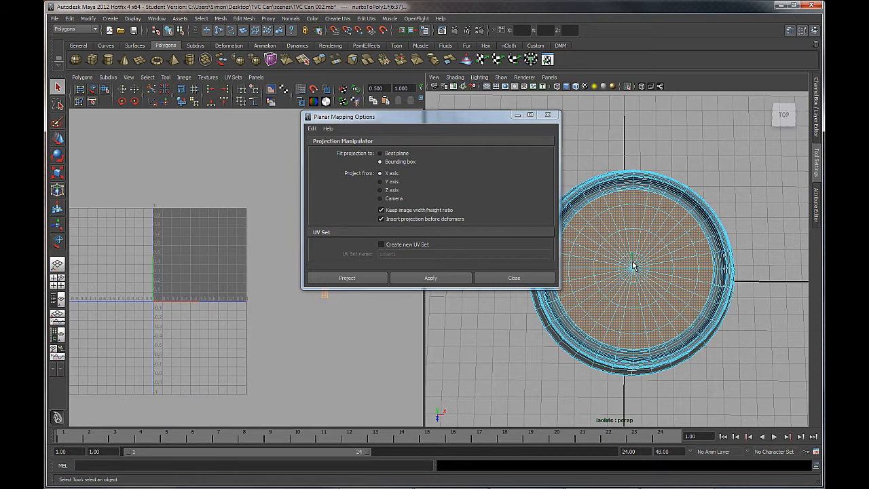
alt+drag(631, 266, 646, 170)
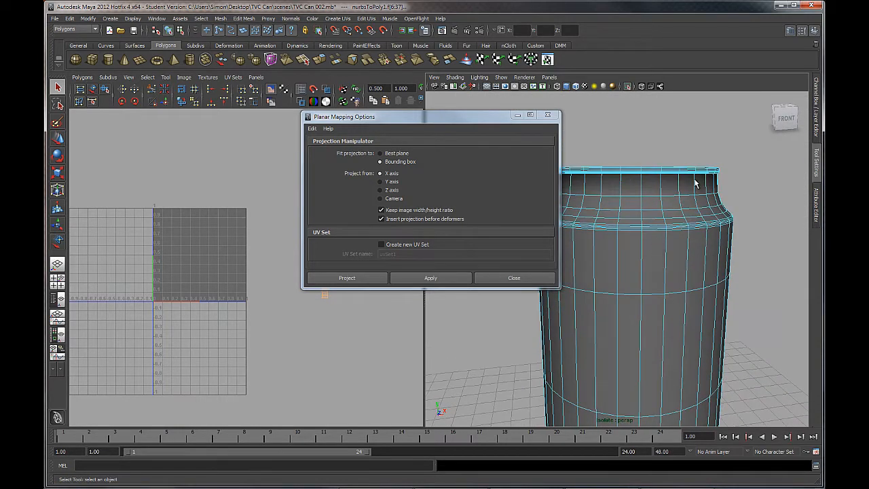
alt+right_drag(669, 198, 674, 211)
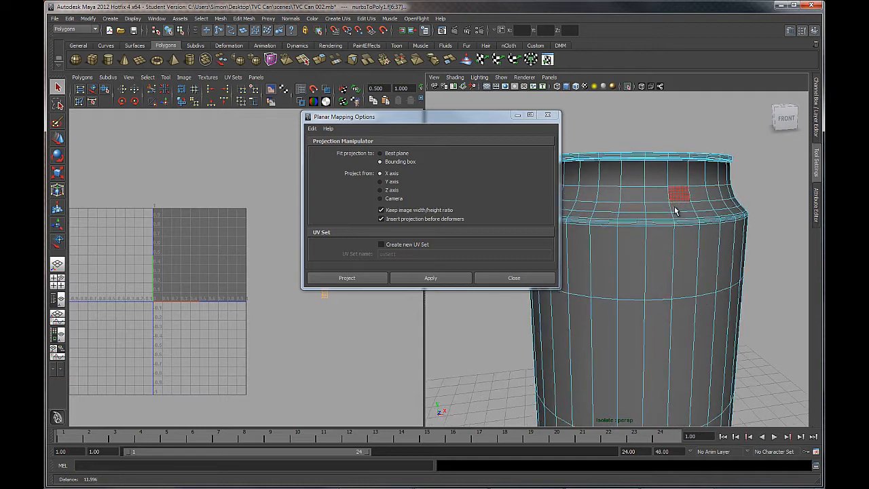
alt+drag(674, 206, 574, 165)
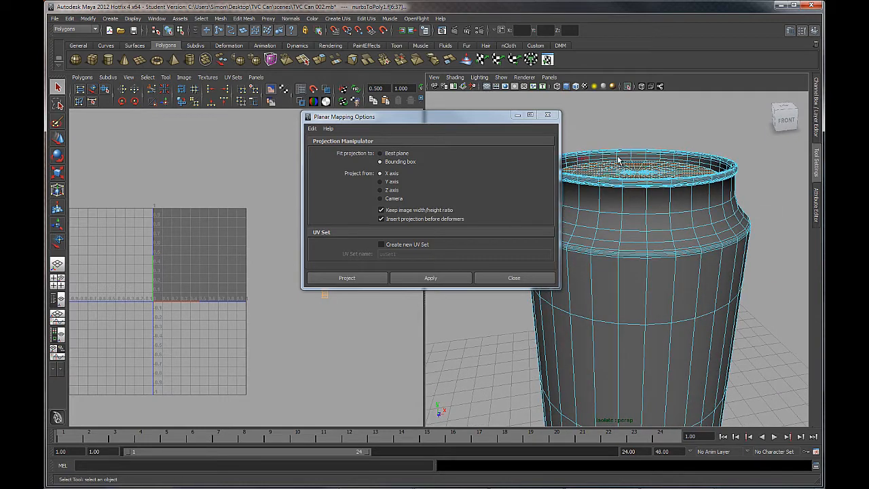
Planar map the selected lid faces from the Y axis with the projection fitted to the bounding box.
alt+drag(704, 190, 602, 199)
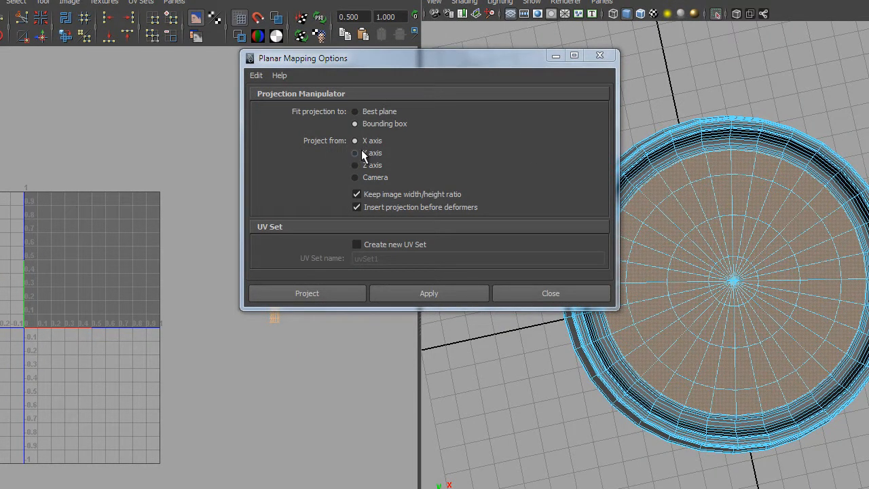
click(359, 153)
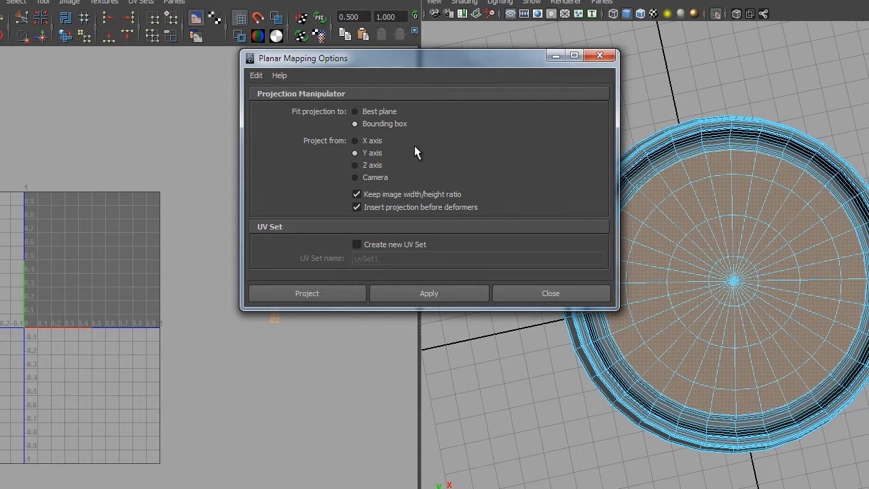
alt+right_drag(59, 249, 207, 336)
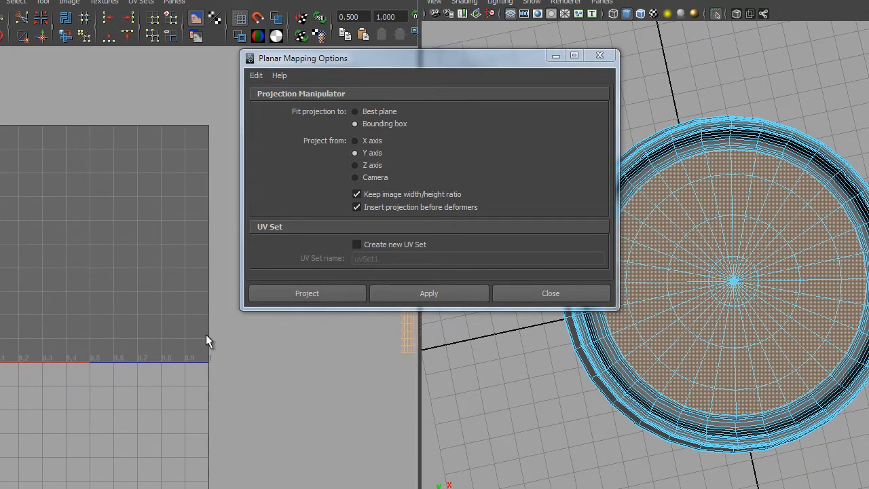
alt+middle_drag(114, 165, 152, 187)
alt+right_drag(120, 159, 135, 166)
alt+middle_drag(135, 165, 143, 170)
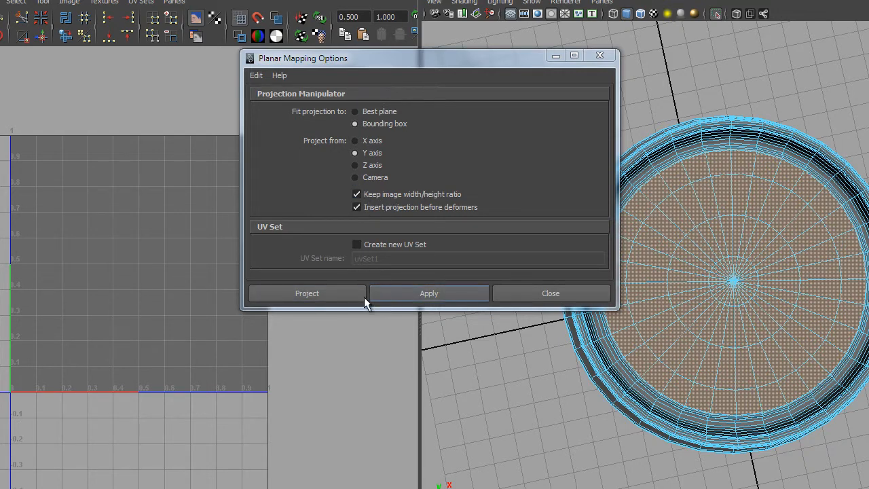
click(335, 295)
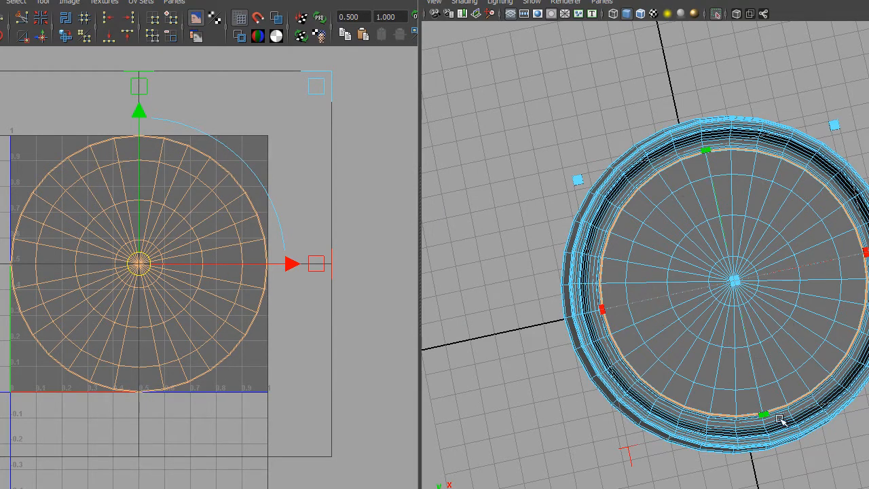
Move the lid's UV shell straight up, clear of the 0-to-1 texture square, and clear the selection.
alt+drag(665, 367, 591, 284)
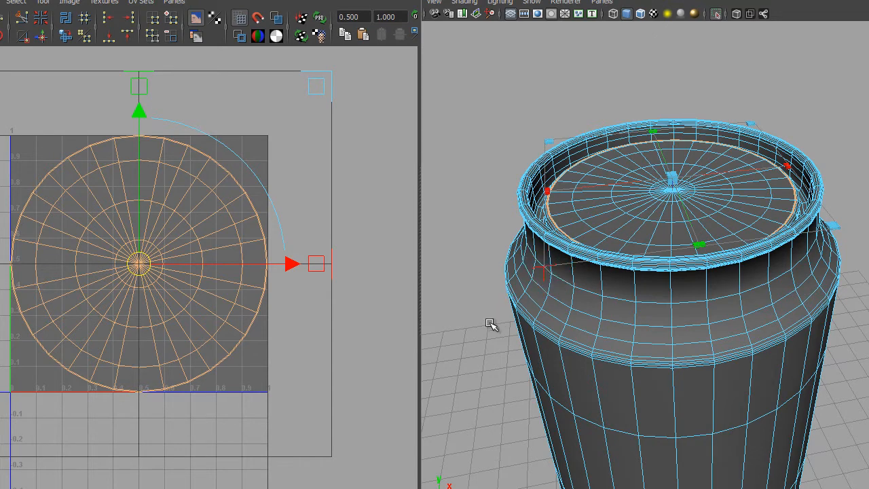
alt+right_drag(221, 291, 83, 276)
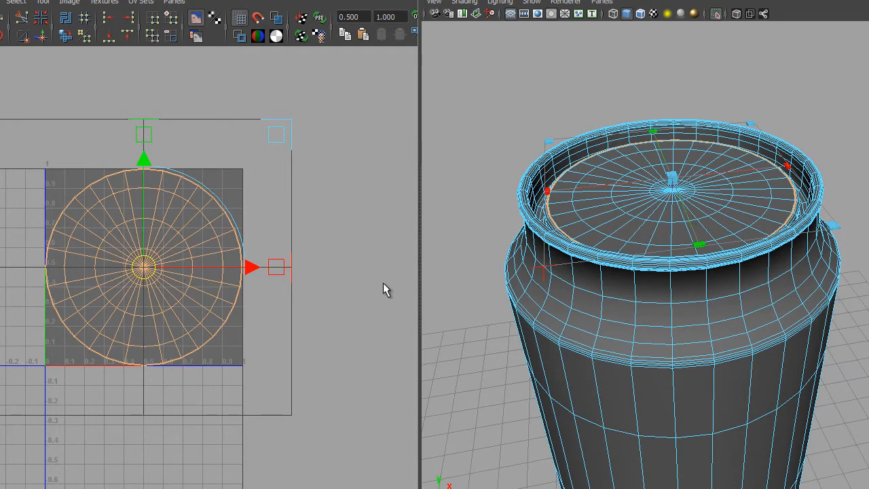
alt+right_drag(322, 324, 230, 245)
alt+middle_drag(264, 241, 303, 244)
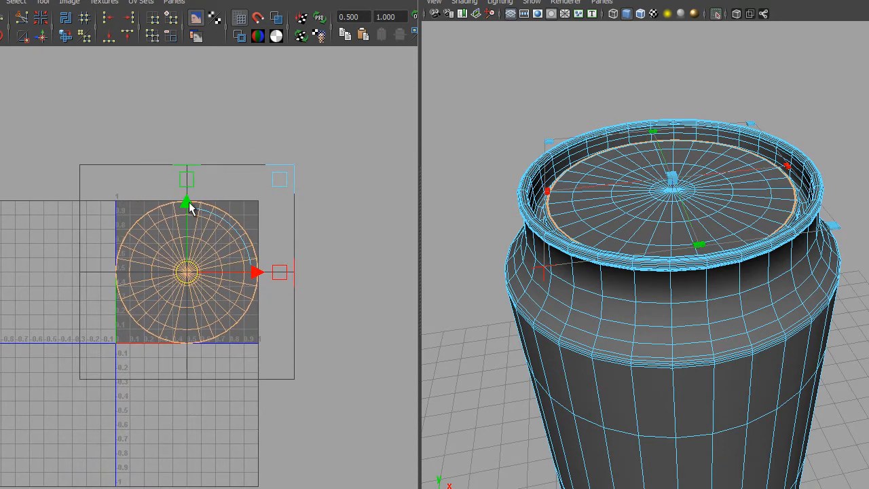
drag(188, 203, 195, 46)
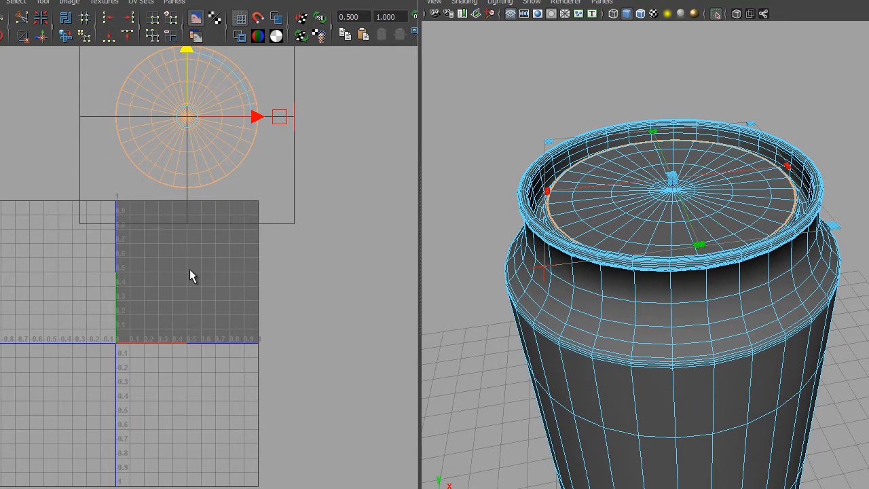
alt+middle_drag(324, 186, 217, 210)
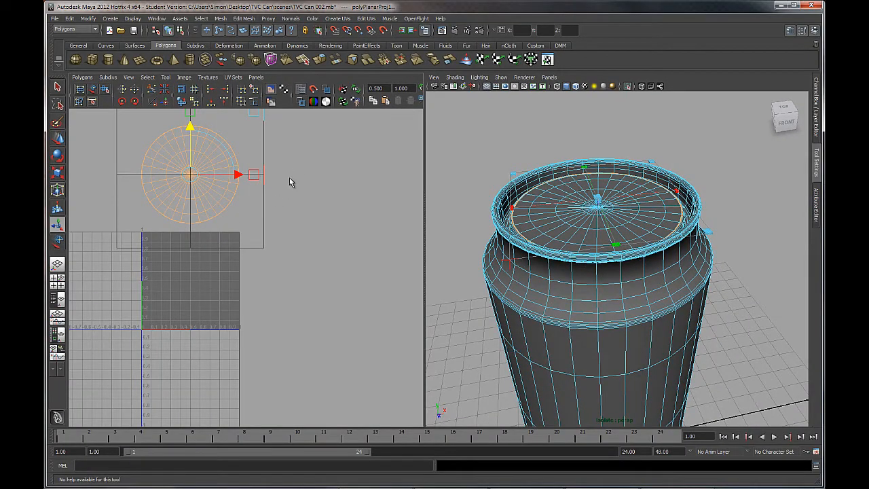
click(478, 218)
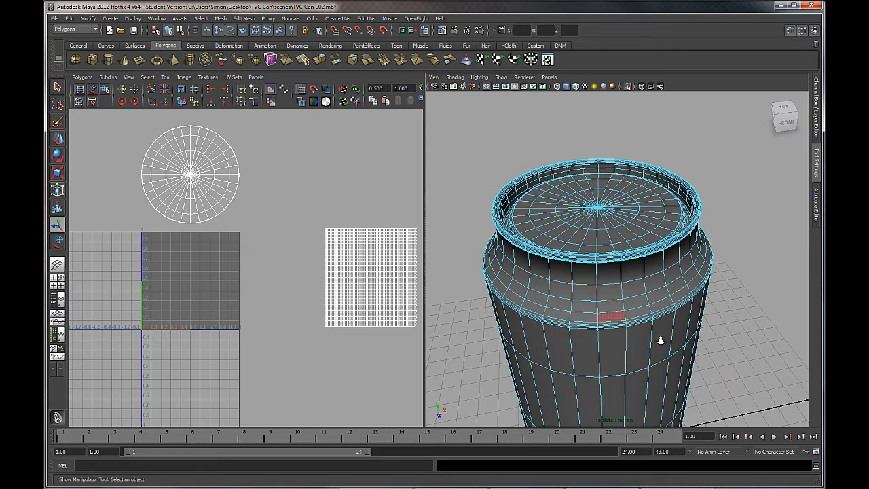
Select the complete ring of tall faces around the can body's upper middle section.
alt+right_drag(657, 338, 634, 319)
alt+drag(633, 319, 630, 293)
alt+middle_drag(673, 319, 660, 255)
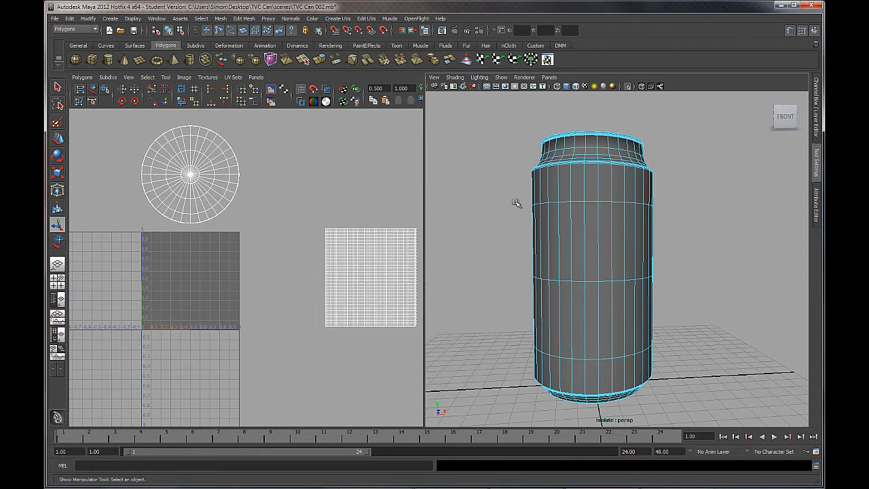
alt+drag(636, 261, 644, 217)
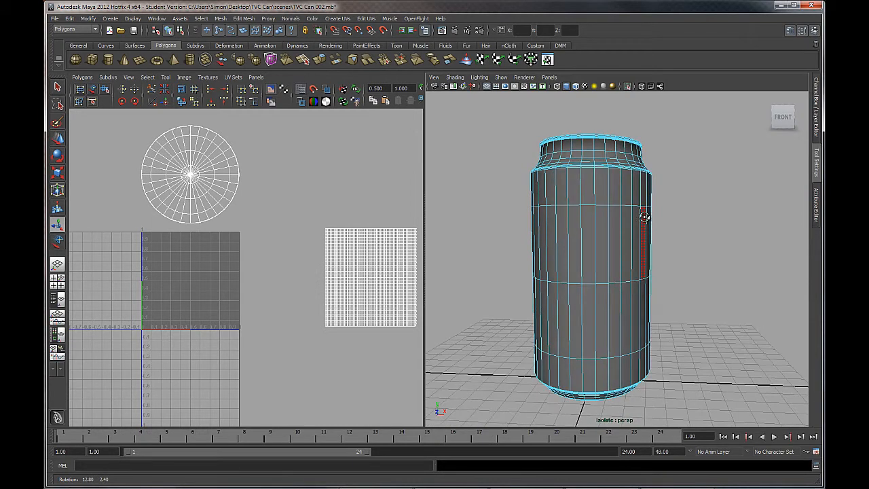
click(588, 243)
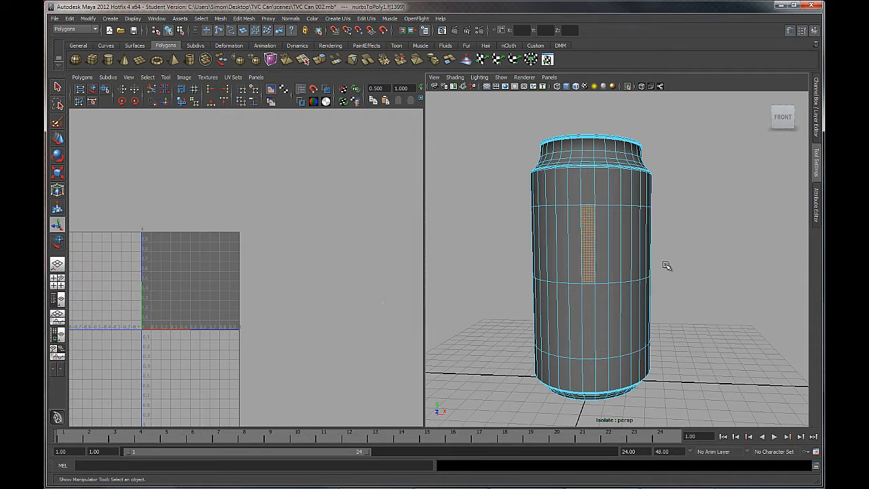
shift+double_click(573, 245)
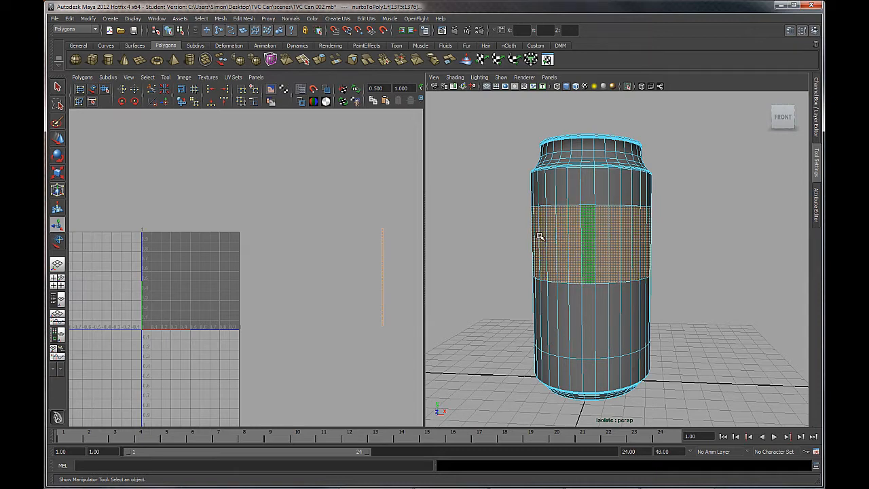
Grow the body face selection twice so it covers the can's straight side wall.
alt+drag(622, 251, 723, 252)
alt+right_drag(652, 186, 672, 188)
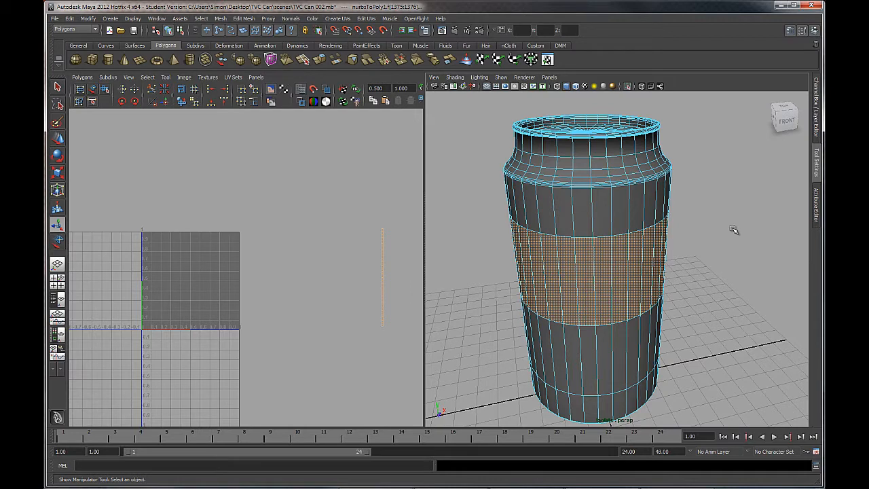
key(shift+period)
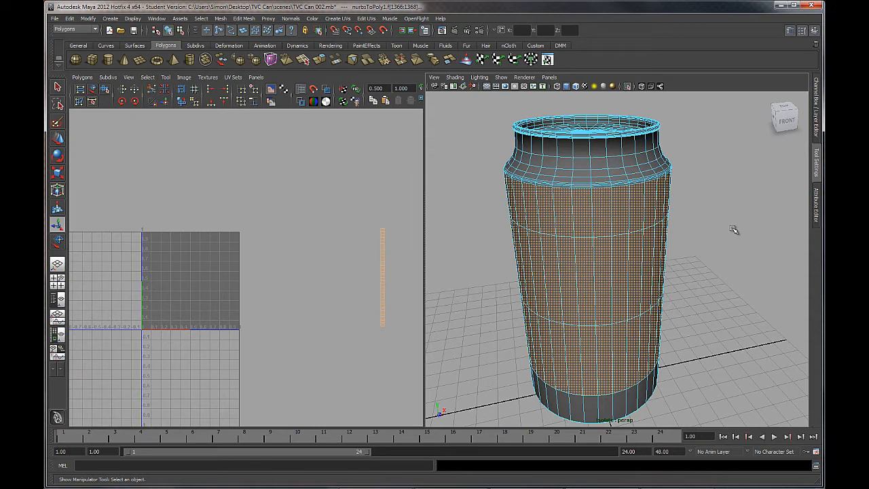
key(shift+period)
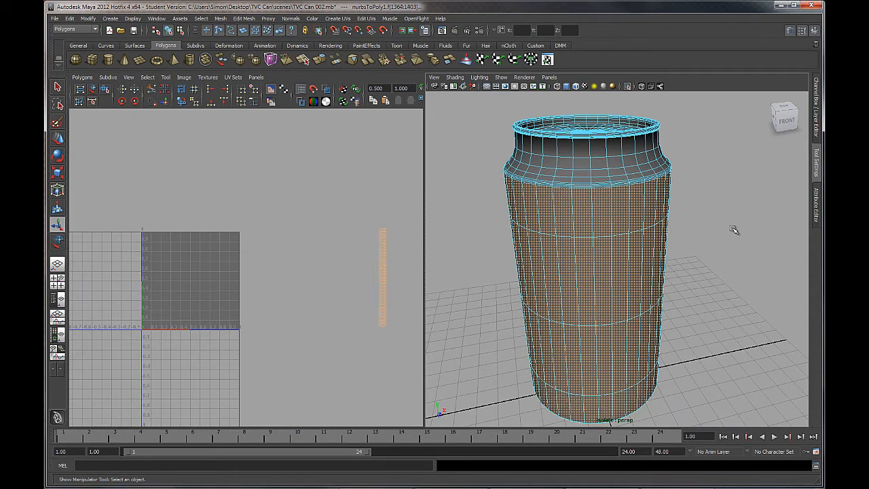
Examine the can's base and neck to see where the selected side wall faces end.
alt+drag(742, 276, 692, 285)
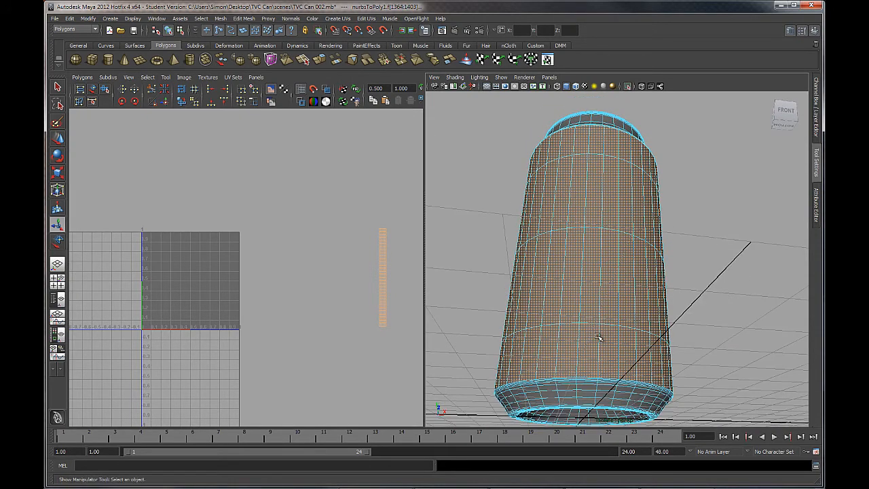
scroll(598, 337, up, 10)
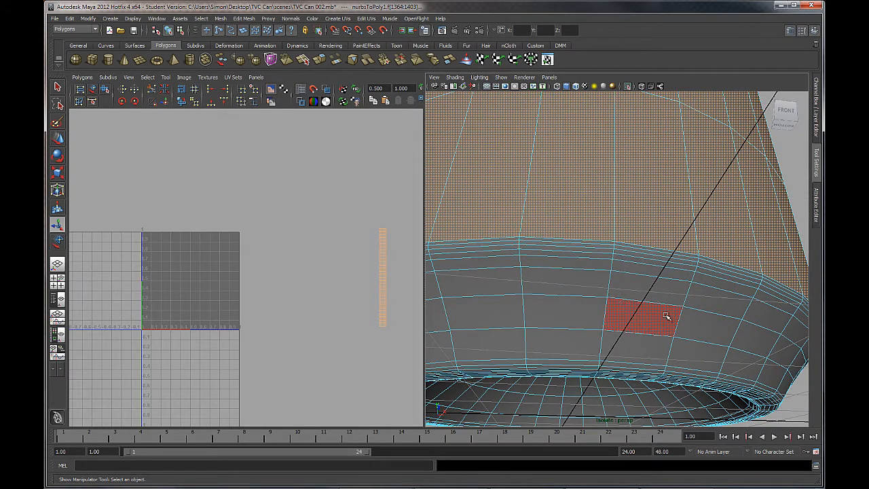
alt+right_drag(646, 319, 598, 218)
alt+drag(638, 170, 632, 177)
alt+middle_drag(635, 179, 648, 261)
alt+drag(644, 260, 645, 243)
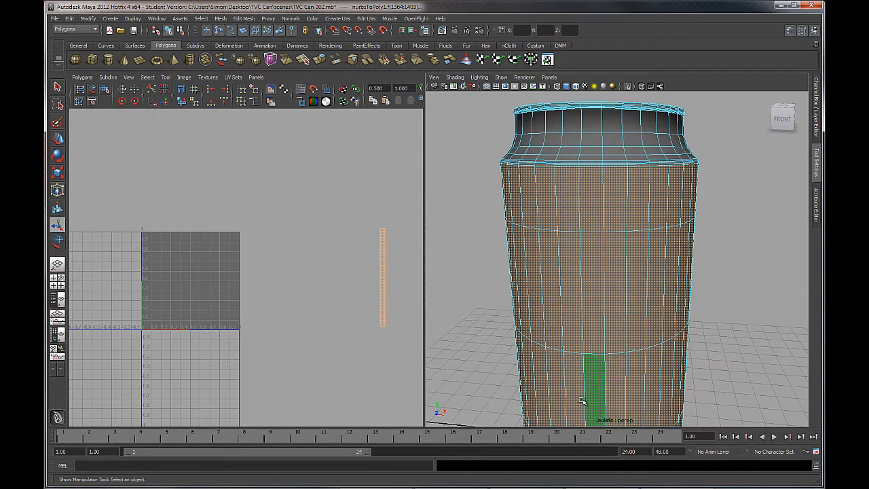
alt+middle_drag(579, 191, 578, 234)
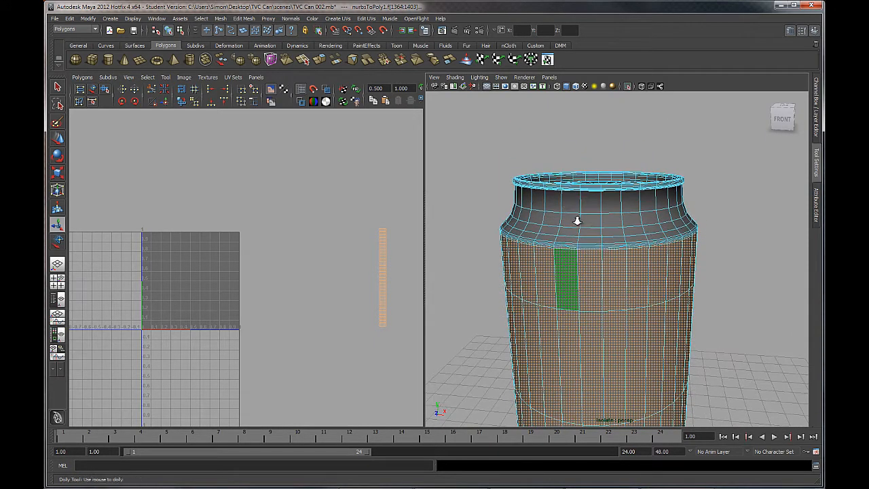
alt+right_drag(575, 218, 589, 262)
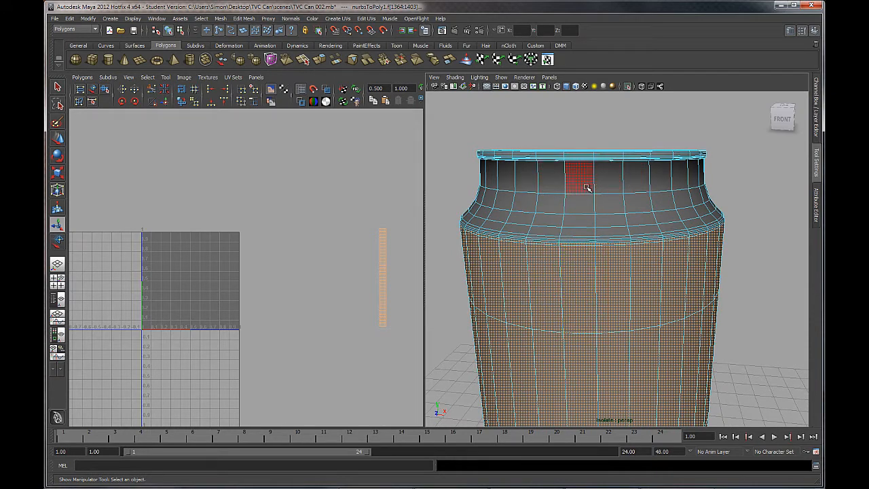
scroll(627, 277, down, 5)
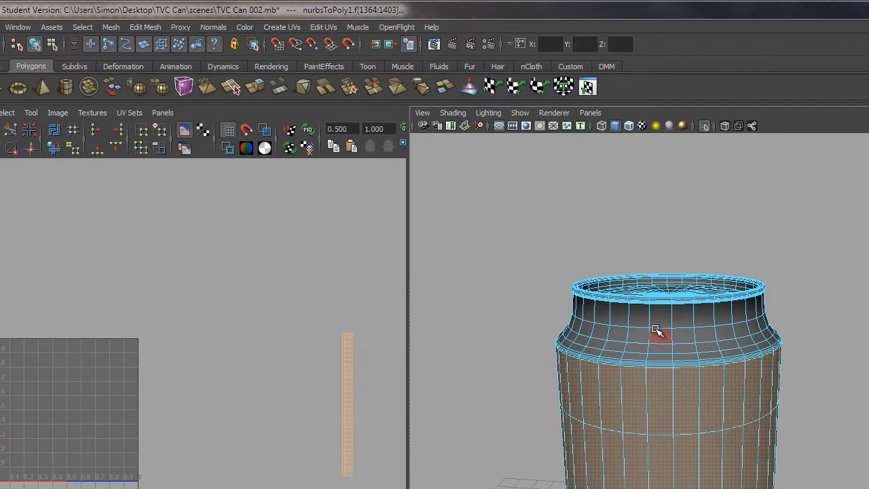
In the front orthographic view, add the shoulder and neck faces up to just below the rim to the selection.
click(589, 115)
mouse_move(592, 127)
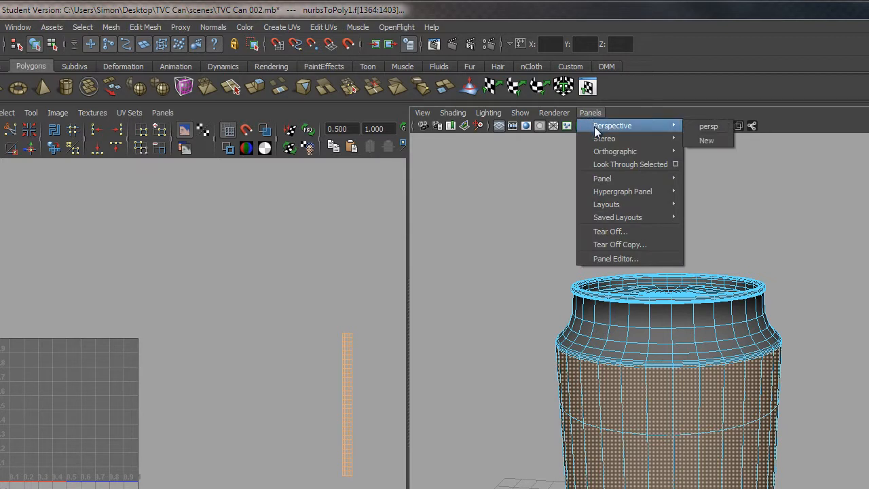
mouse_move(625, 149)
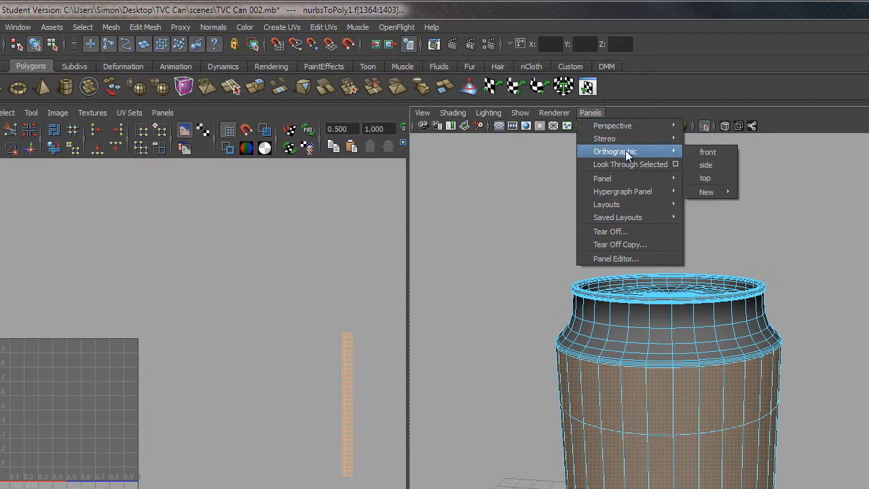
click(727, 152)
alt+middle_drag(793, 197, 785, 349)
alt+right_drag(704, 246, 863, 365)
alt+middle_drag(765, 261, 773, 350)
alt+middle_drag(668, 177, 672, 215)
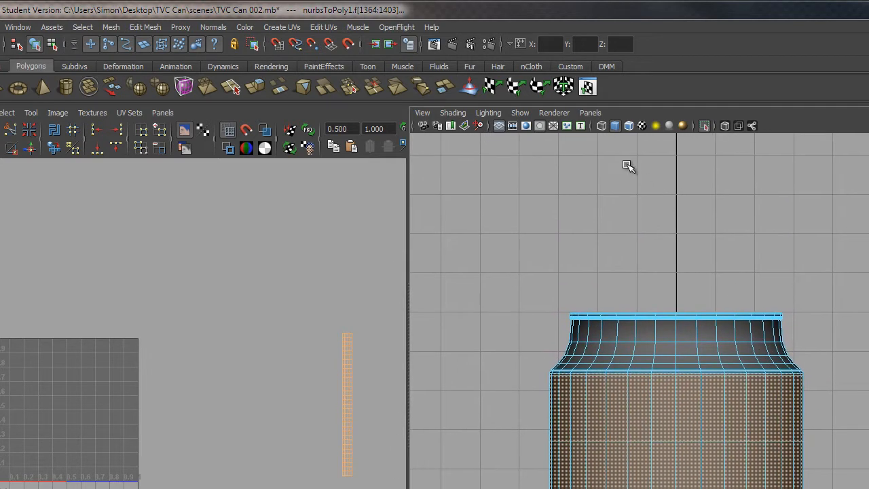
alt+right_drag(626, 167, 735, 283)
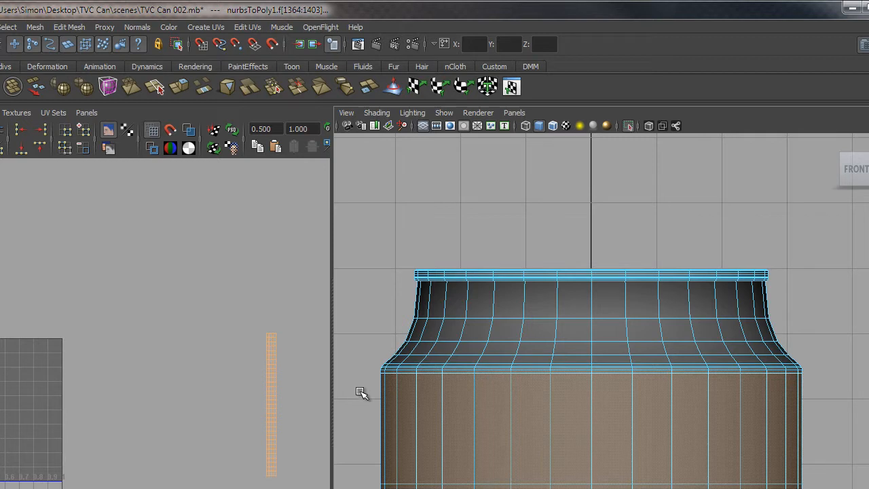
drag(352, 406, 817, 315)
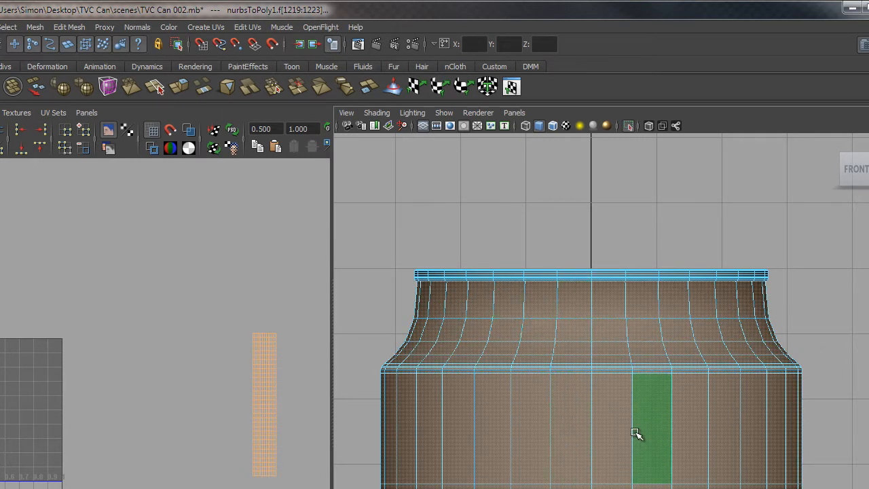
Return to the perspective view and examine the face selection around the rim, neck and whole can body.
click(512, 112)
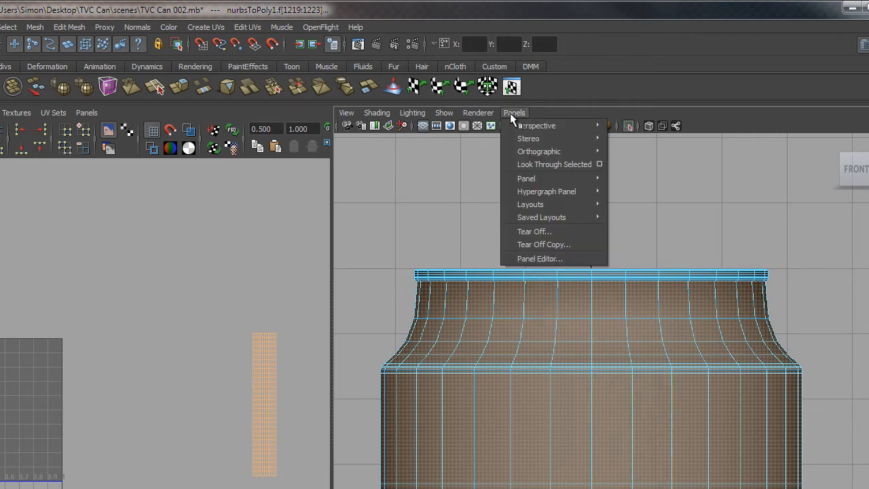
mouse_move(512, 123)
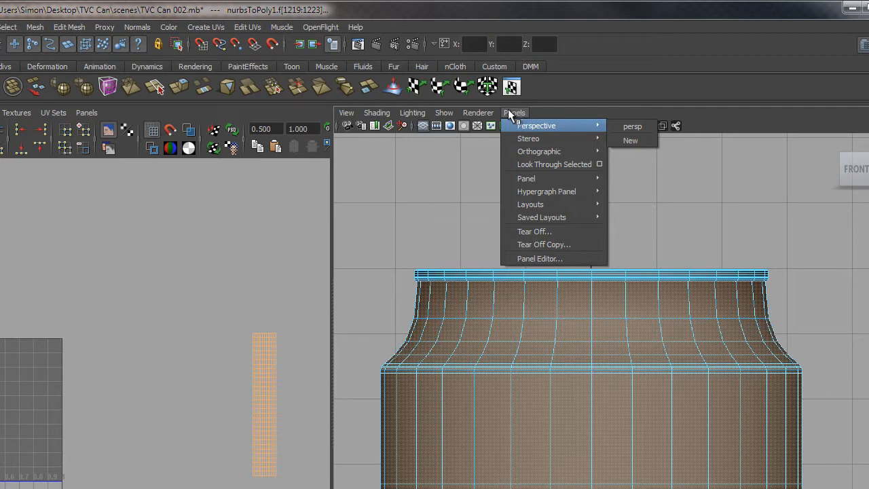
click(629, 127)
alt+drag(700, 341, 684, 378)
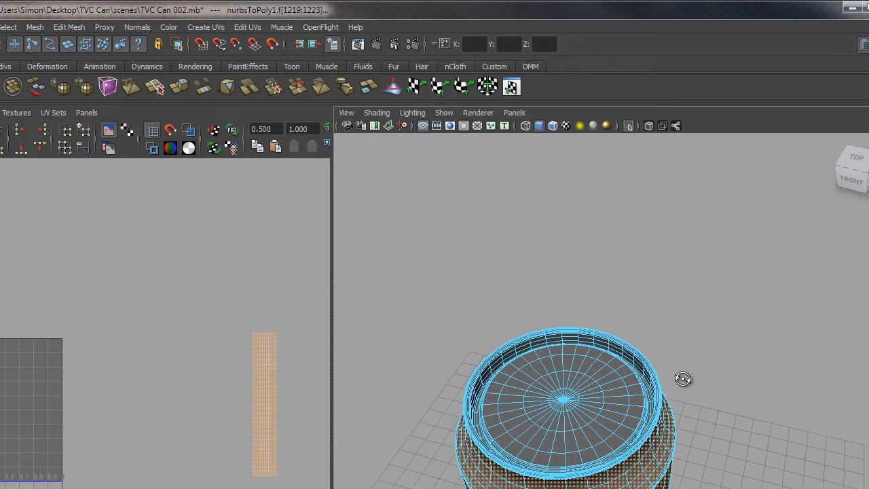
alt+right_drag(529, 304, 649, 408)
alt+drag(669, 416, 674, 305)
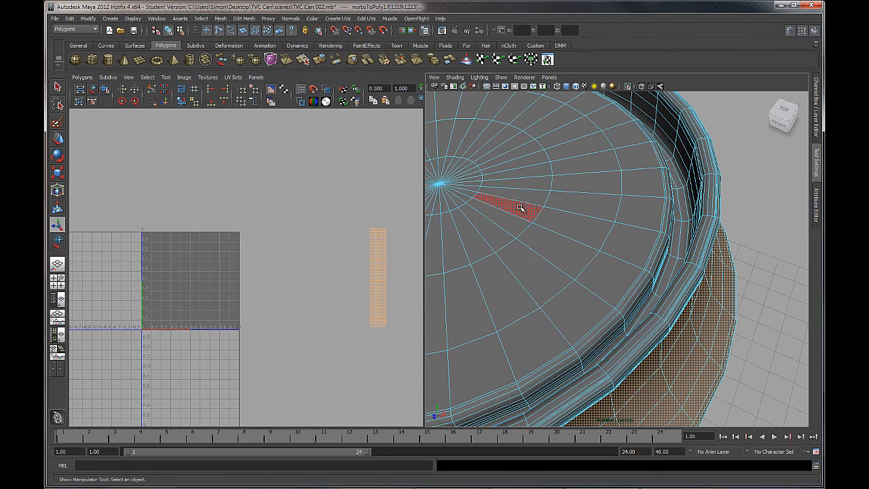
alt+right_drag(714, 302, 550, 271)
alt+middle_drag(549, 271, 558, 232)
alt+right_drag(558, 232, 622, 247)
alt+drag(622, 247, 617, 263)
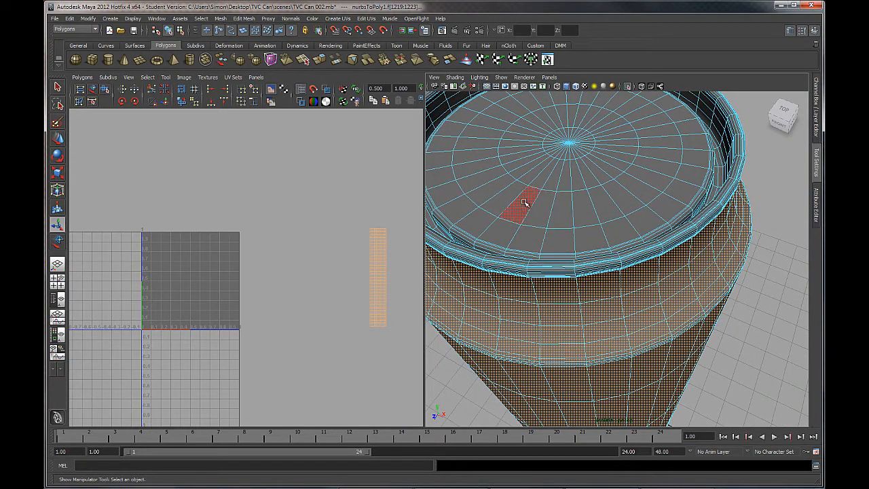
alt+right_drag(670, 361, 620, 323)
alt+drag(592, 323, 642, 270)
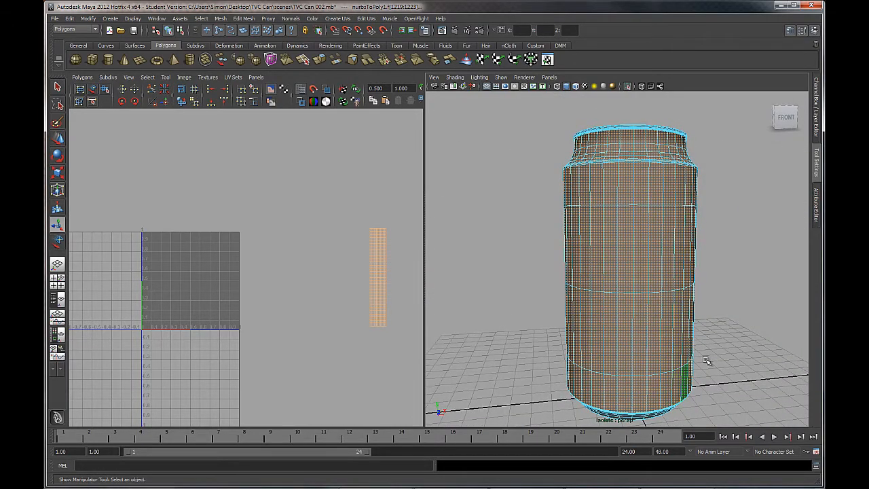
Apply a cylindrical UV mapping to the selected body and neck faces, inserting the projection before deformers in the current UV set.
alt+drag(749, 284, 549, 202)
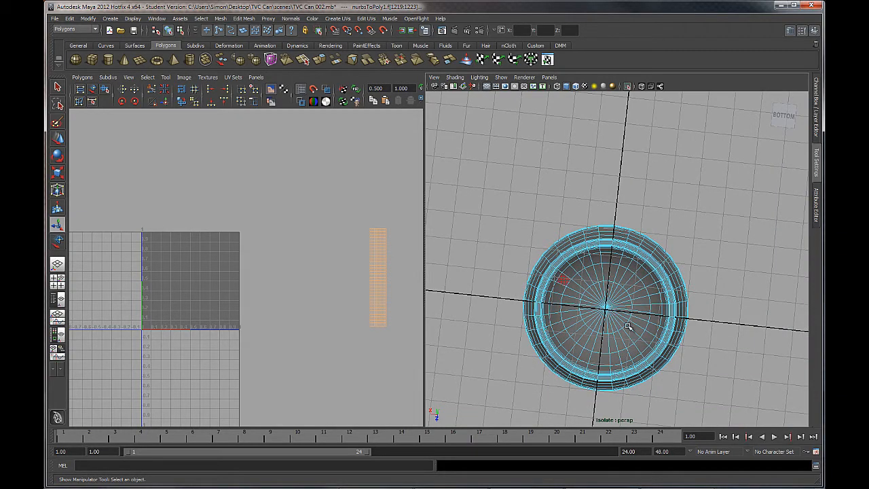
alt+drag(586, 226, 606, 272)
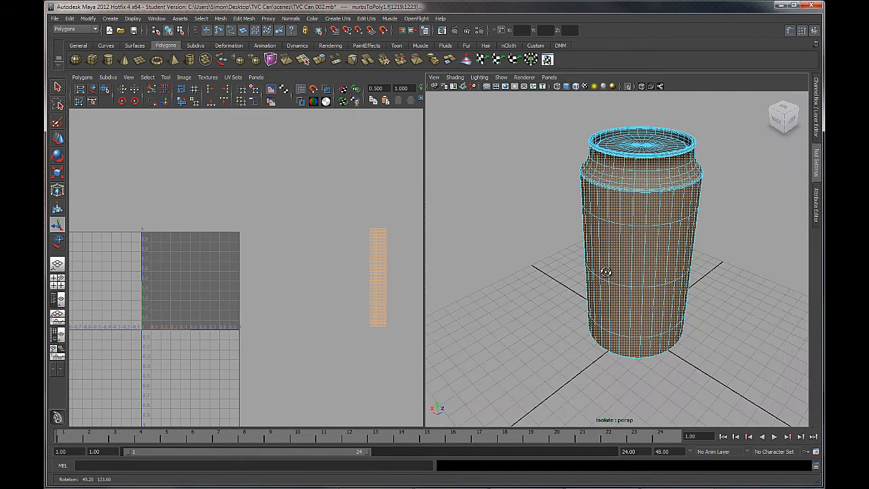
alt+drag(559, 252, 591, 264)
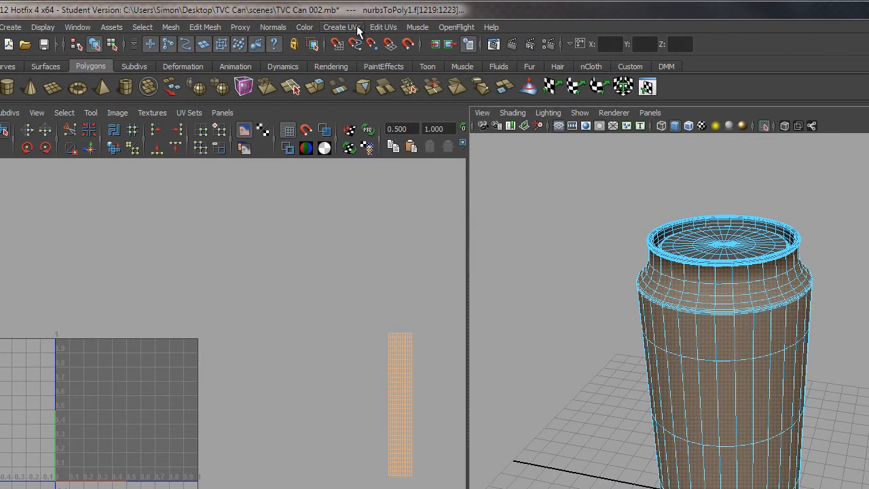
click(357, 28)
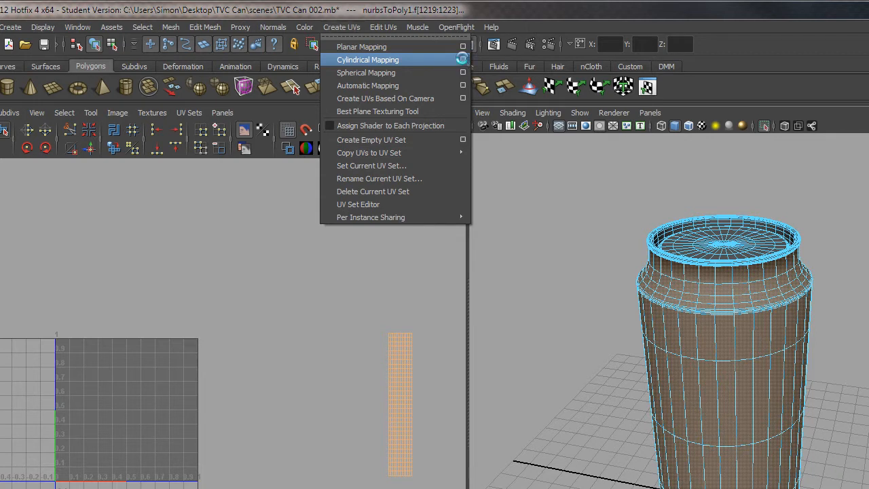
click(464, 63)
drag(473, 174, 471, 211)
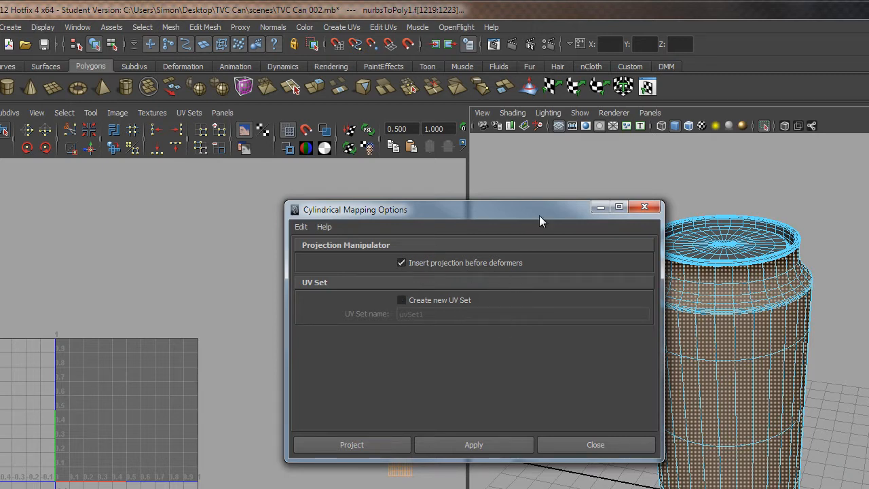
drag(536, 209, 513, 226)
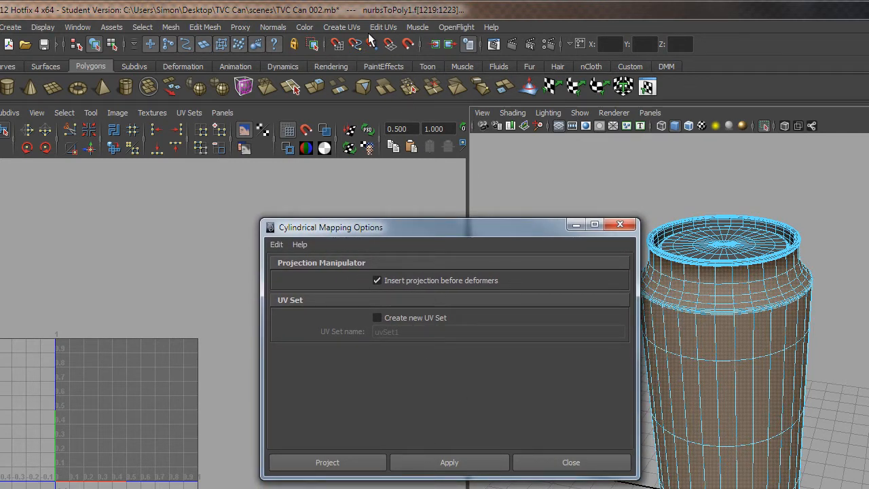
click(348, 28)
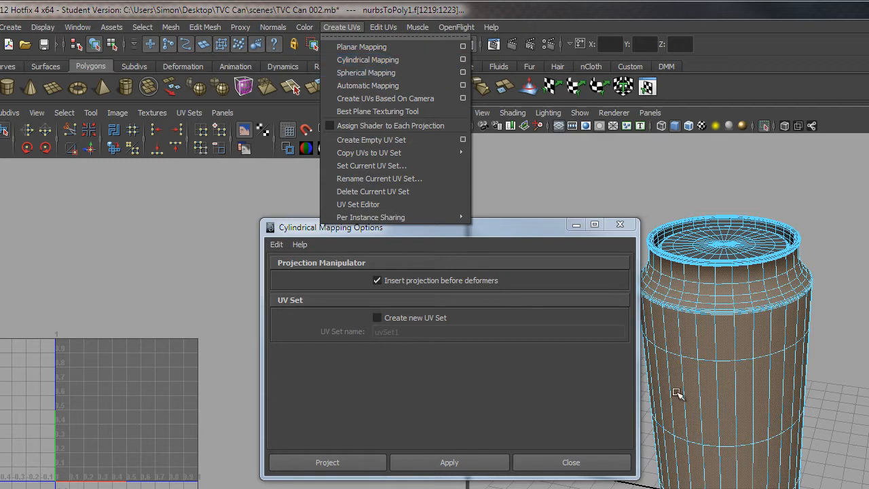
click(446, 402)
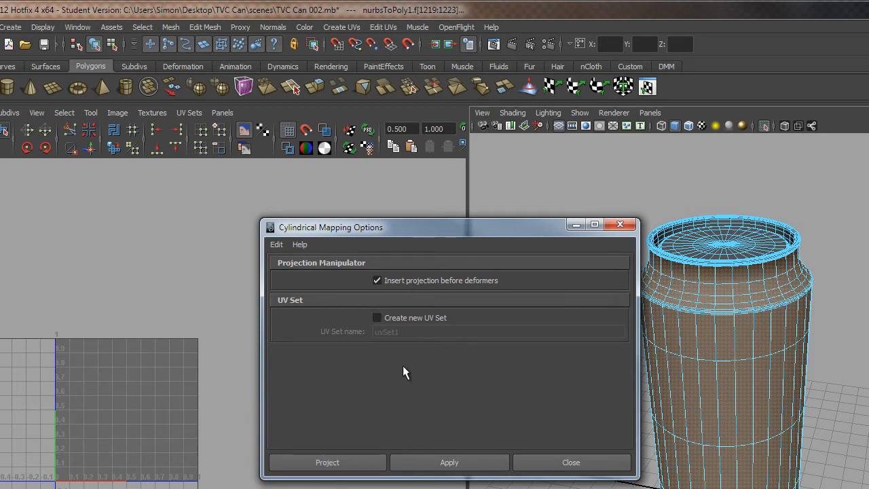
click(334, 462)
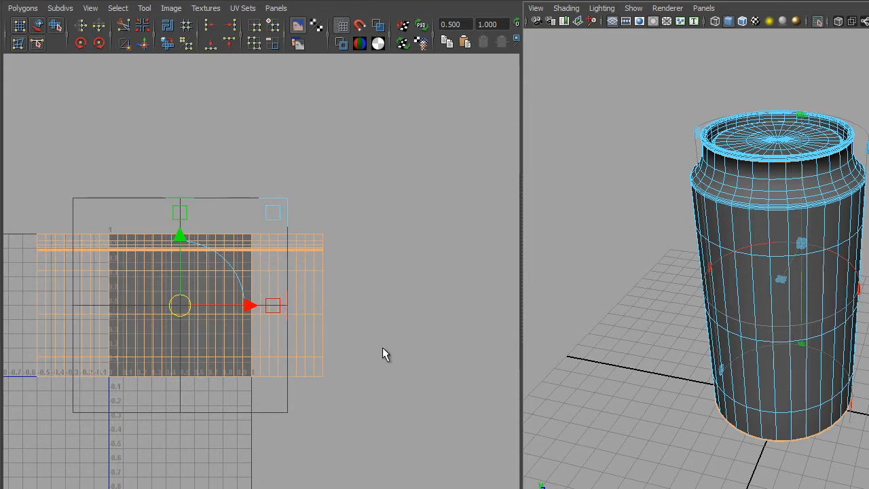
Move the can body's UV shell clear of the texture square, up and to the left of it, and clear the selection.
alt+drag(807, 441, 785, 227)
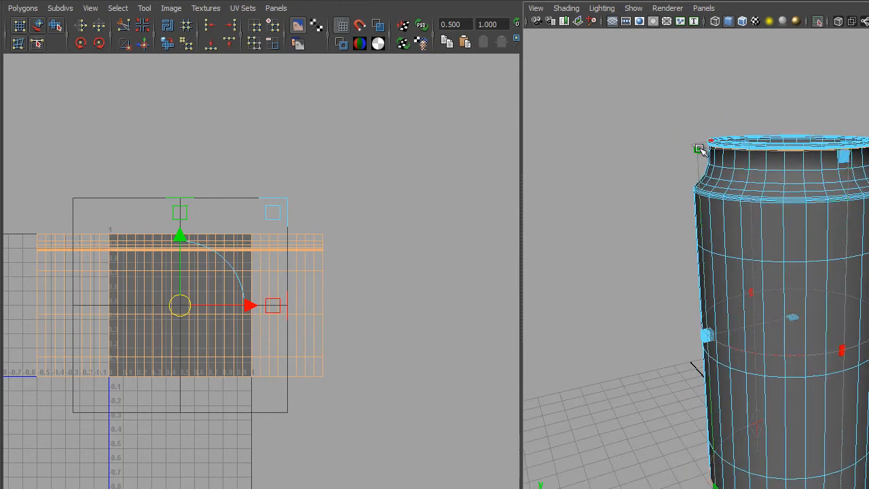
alt+middle_drag(819, 412, 806, 357)
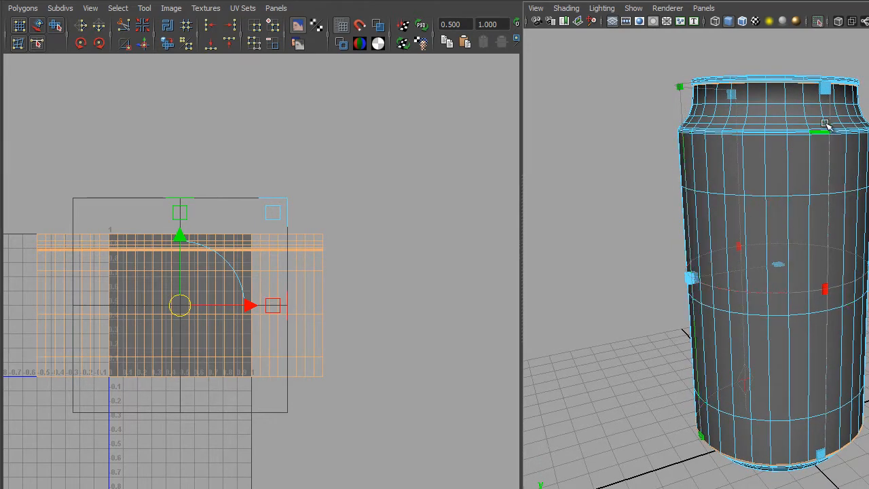
alt+drag(820, 285, 763, 244)
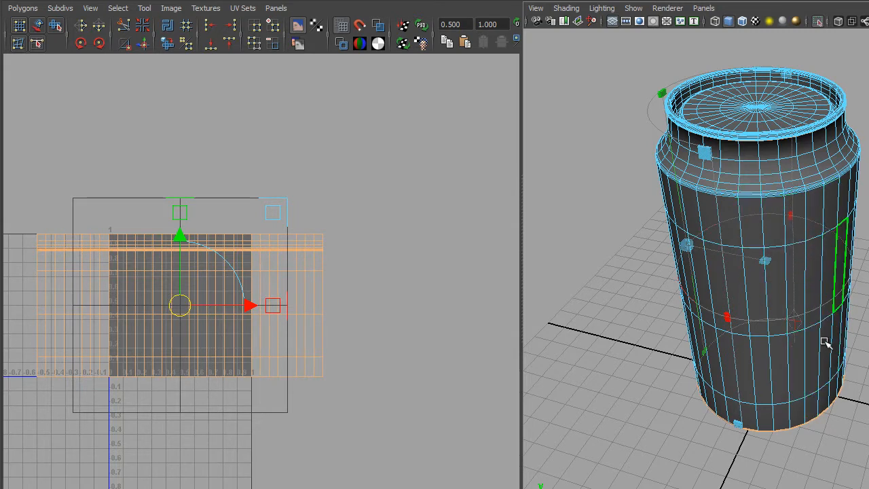
alt+drag(864, 389, 868, 349)
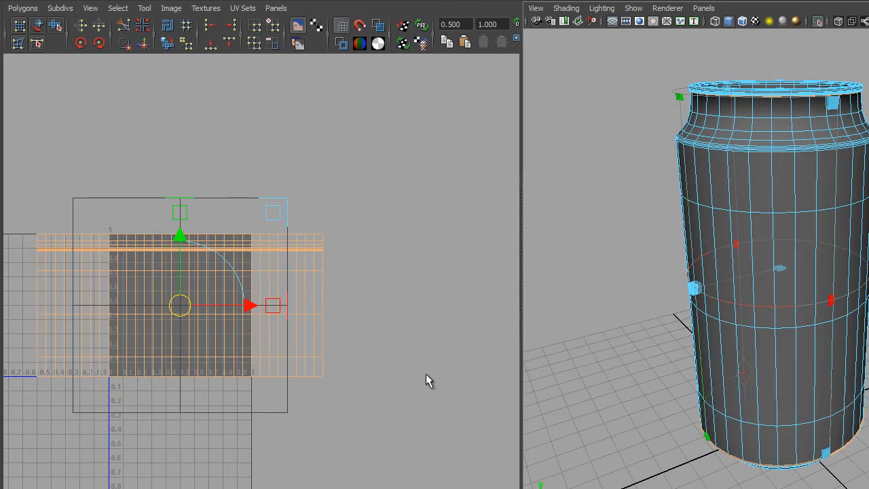
alt+right_drag(426, 375, 327, 245)
alt+middle_drag(326, 246, 367, 221)
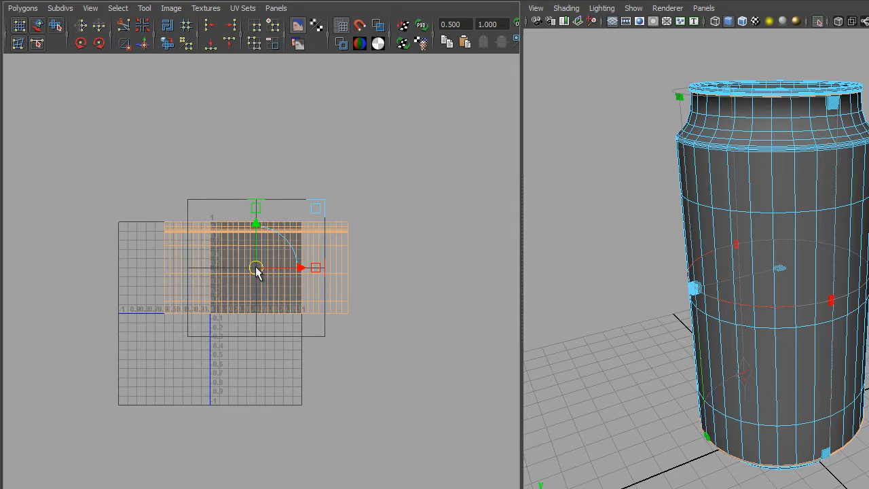
scroll(255, 268, up, 6)
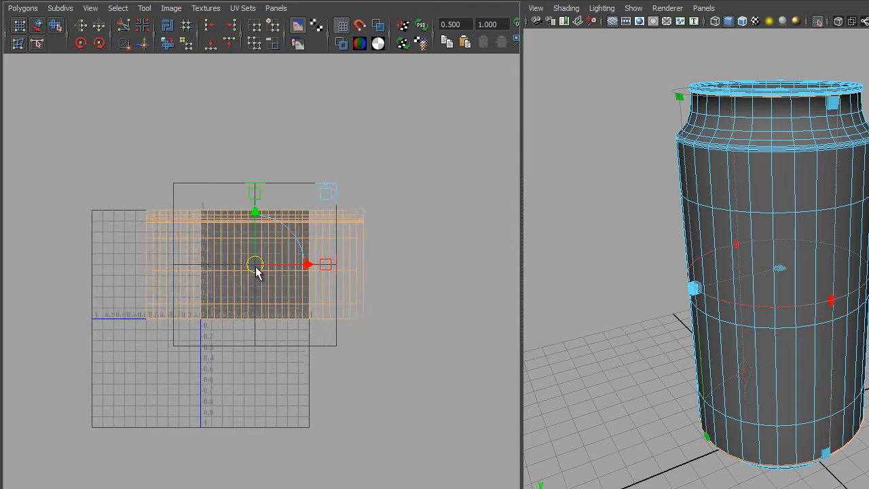
alt+middle_drag(301, 249, 441, 370)
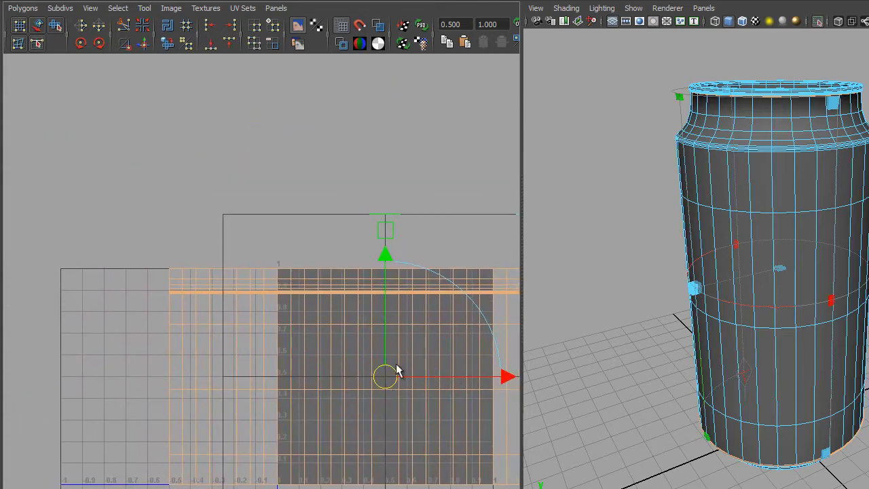
drag(385, 374, 191, 250)
drag(161, 219, 74, 148)
alt+middle_drag(235, 277, 412, 405)
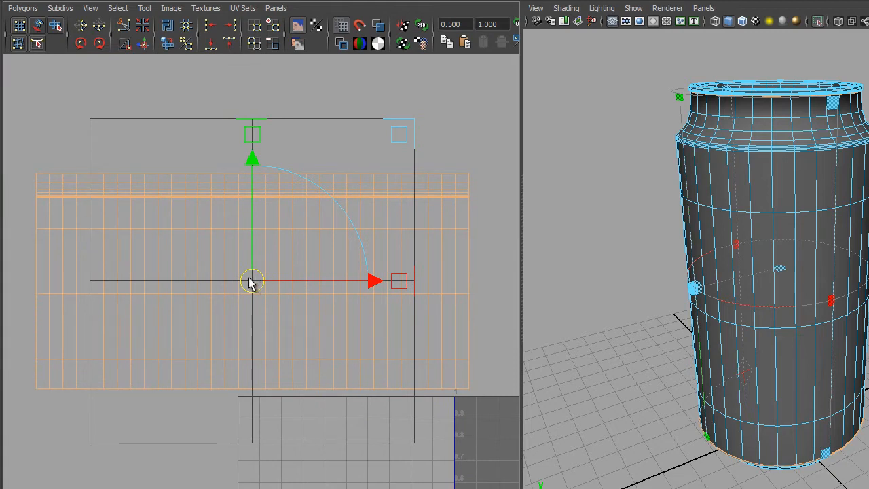
alt+middle_drag(250, 283, 98, 194)
alt+right_drag(426, 367, 129, 157)
alt+middle_drag(322, 223, 195, 151)
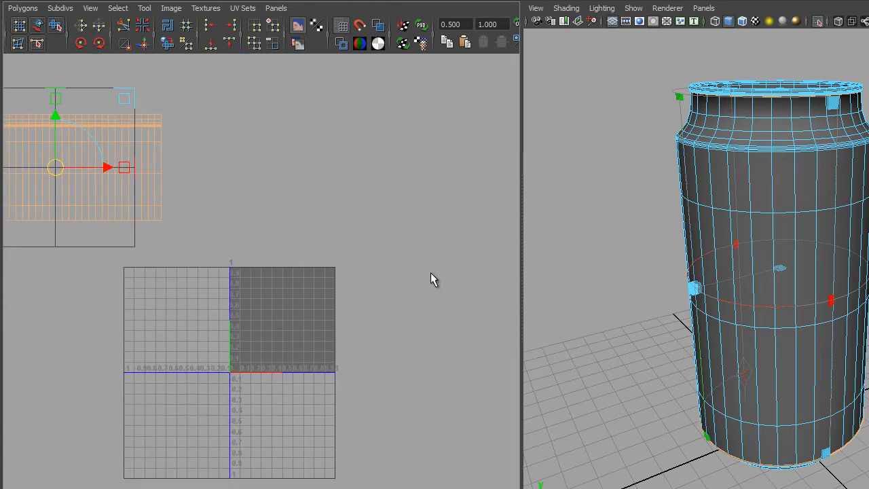
click(603, 298)
Examine the separated UV shells and the can's underside to see which faces still need mapping.
alt+right_drag(413, 287, 332, 305)
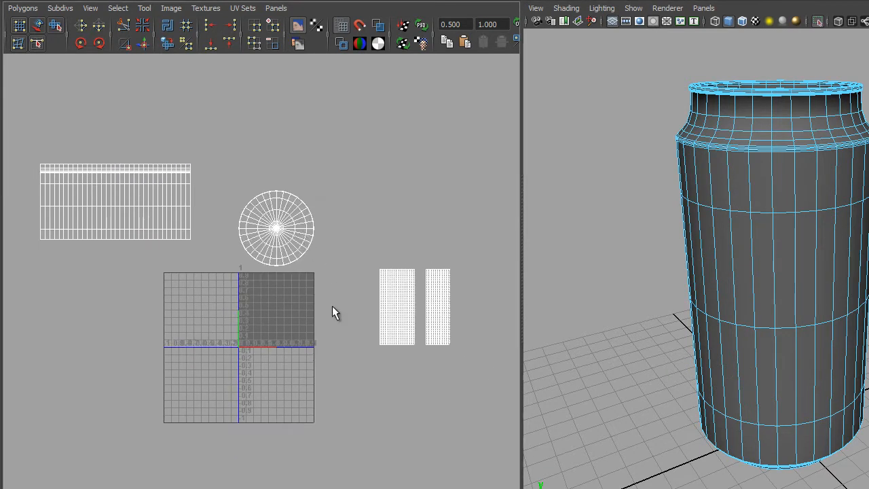
alt+middle_drag(266, 251, 280, 215)
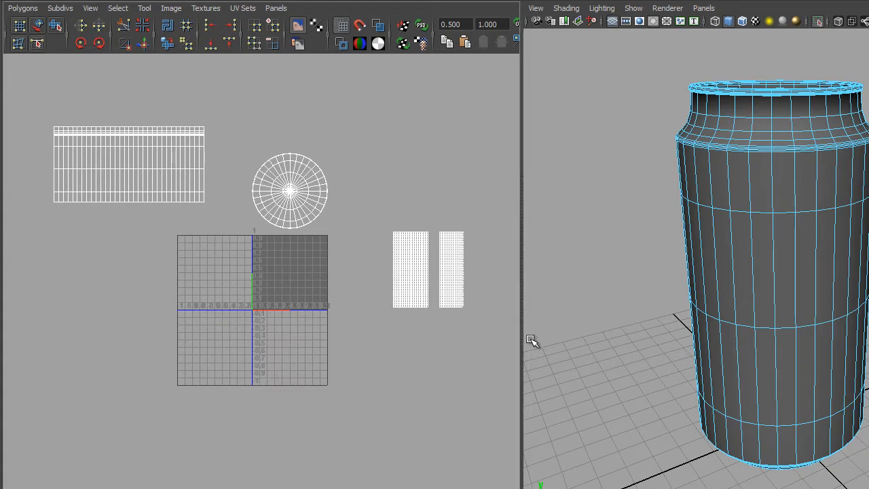
alt+drag(834, 330, 837, 252)
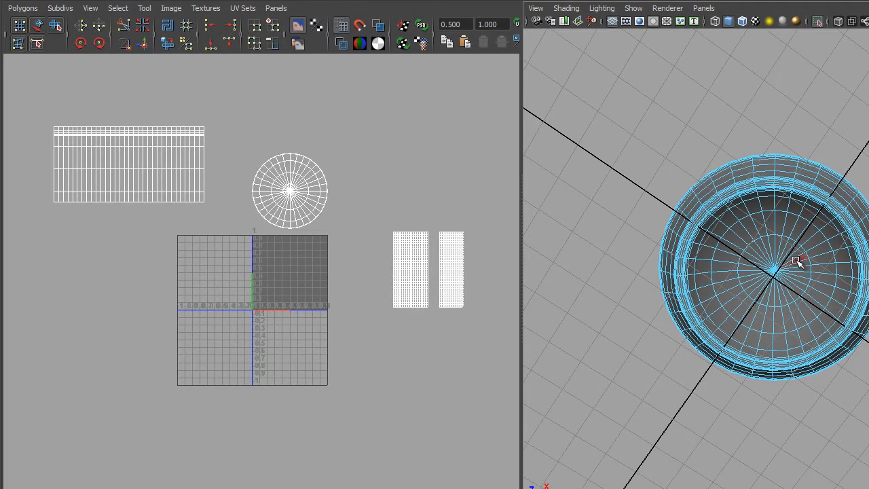
alt+drag(831, 193, 816, 305)
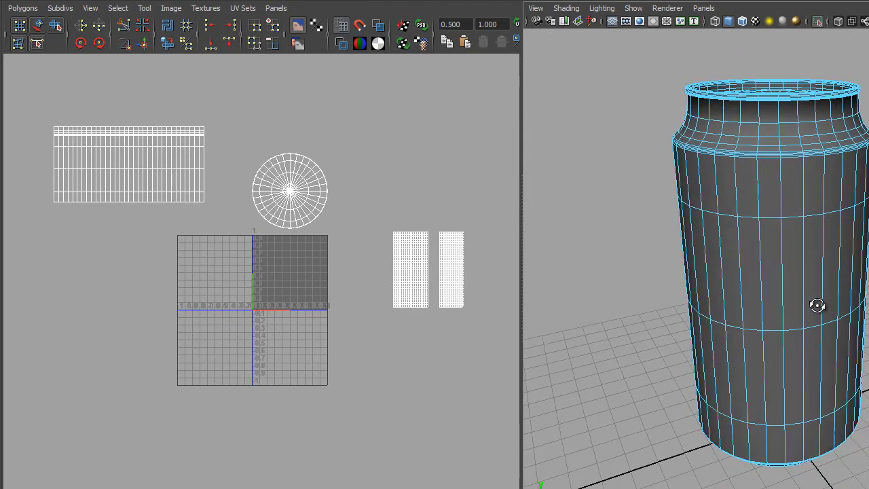
alt+drag(845, 477, 767, 279)
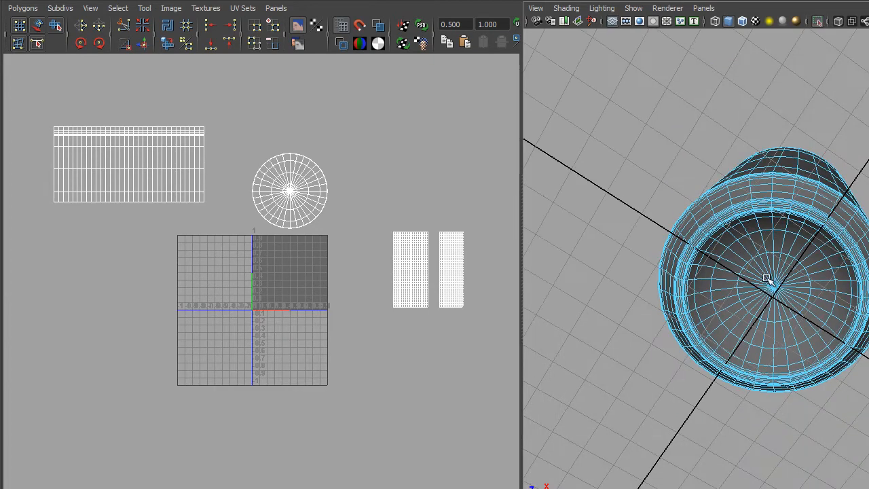
alt+right_drag(767, 279, 856, 353)
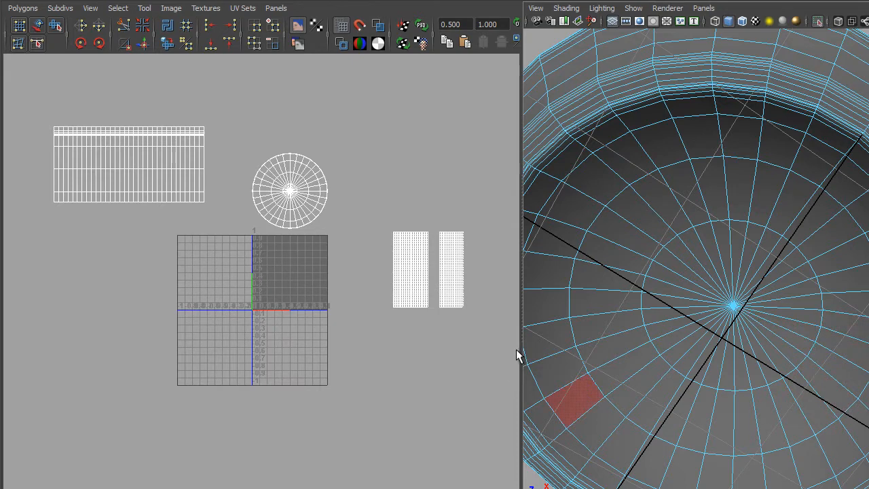
alt+drag(710, 212, 673, 310)
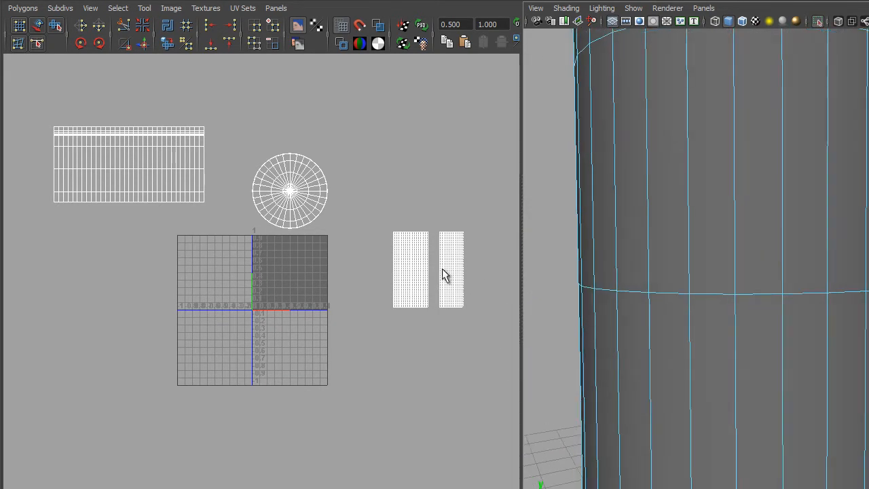
alt+middle_drag(442, 269, 312, 263)
alt+right_drag(270, 199, 401, 307)
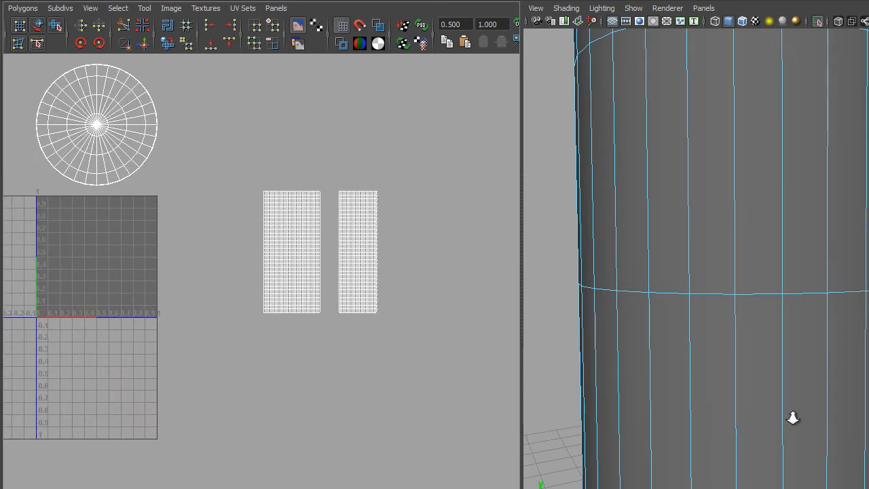
alt+right_drag(792, 418, 726, 279)
alt+drag(726, 281, 673, 317)
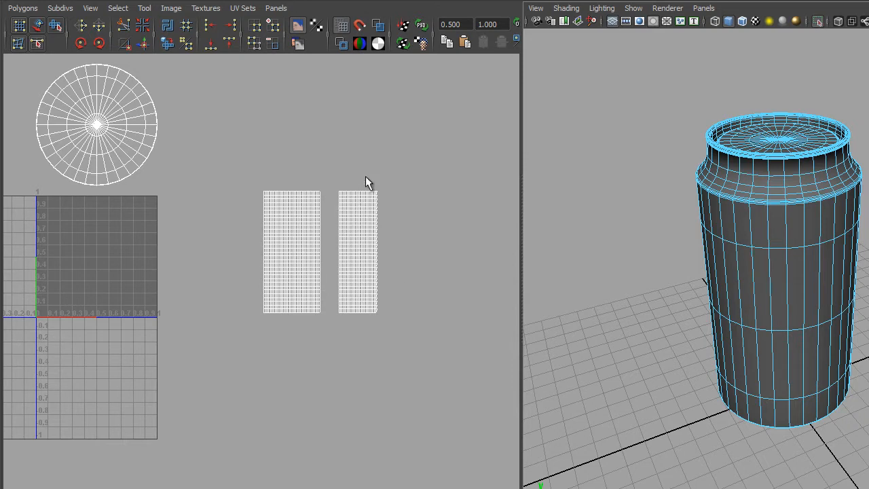
Select the faces of the narrow rightmost UV shell, examine where they lie around the can's base, and clear the selection.
drag(385, 175, 334, 326)
right_click(353, 244)
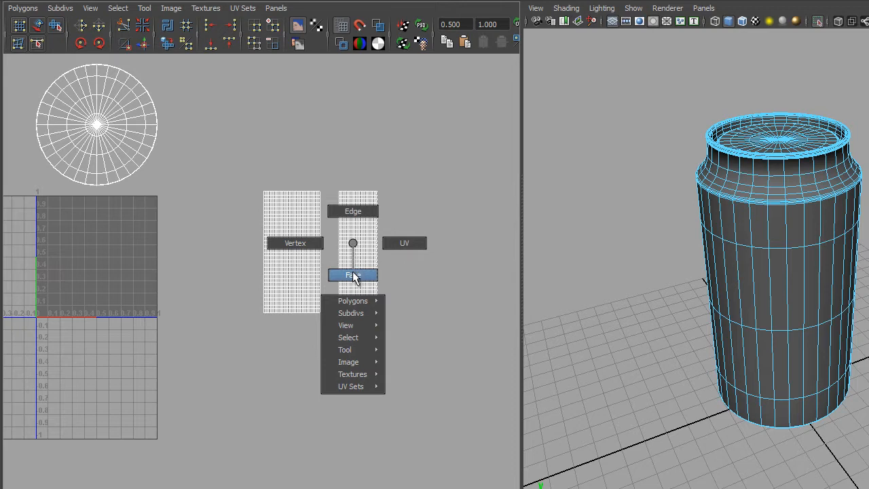
click(352, 274)
drag(400, 172, 323, 341)
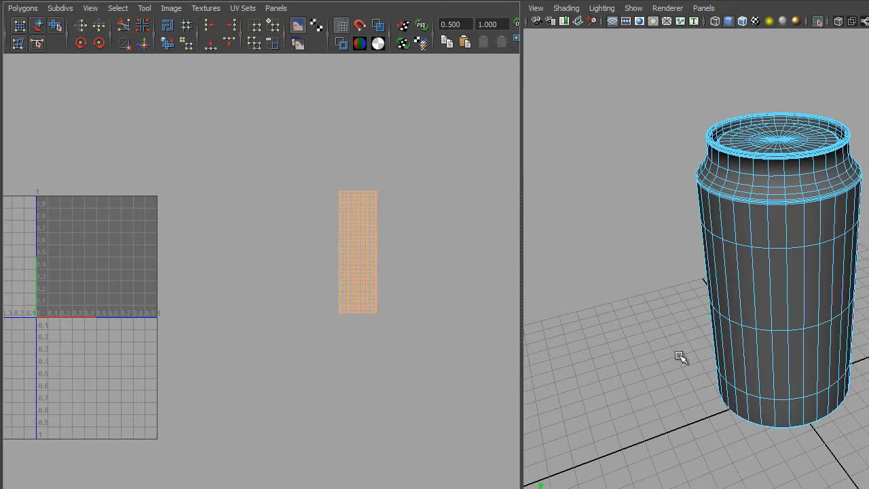
alt+drag(847, 458, 832, 345)
scroll(801, 281, up, 5)
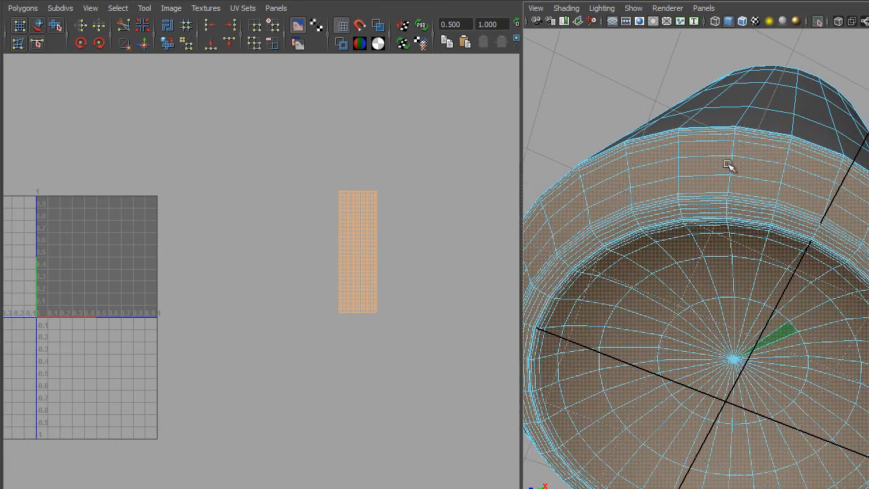
scroll(851, 278, down, 5)
alt+drag(849, 268, 825, 308)
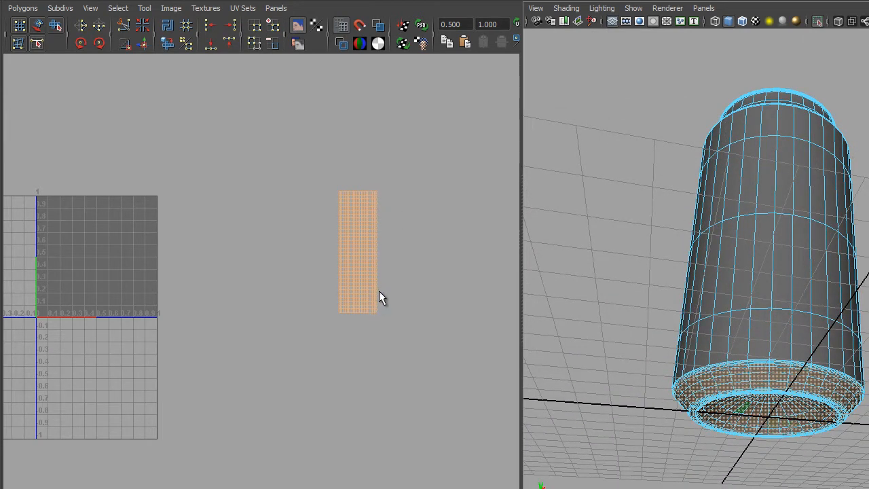
alt+drag(800, 419, 780, 295)
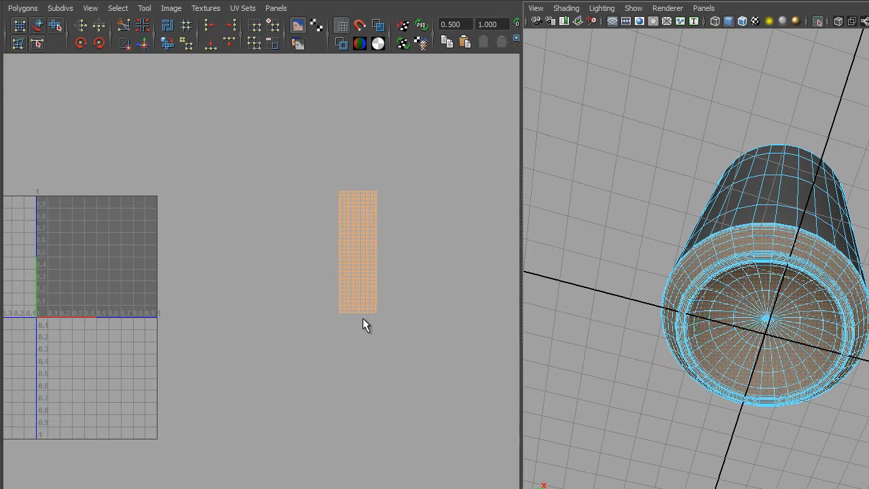
mouse_move(767, 236)
alt+mouse_down()
mouse_move(769, 264)
mouse_move(768, 233)
alt+mouse_up()
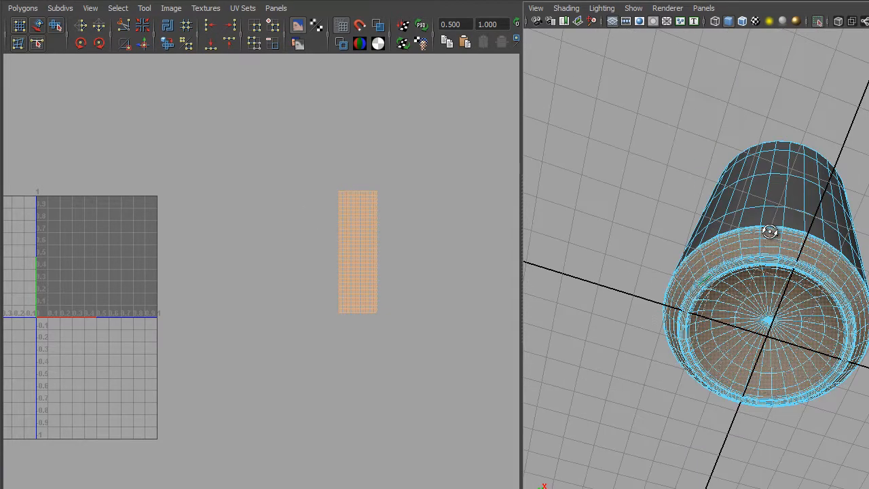
click(642, 290)
Select a ring of faces on the can's underside and grow the selection to cover the whole recessed base.
alt+right_drag(786, 299, 794, 311)
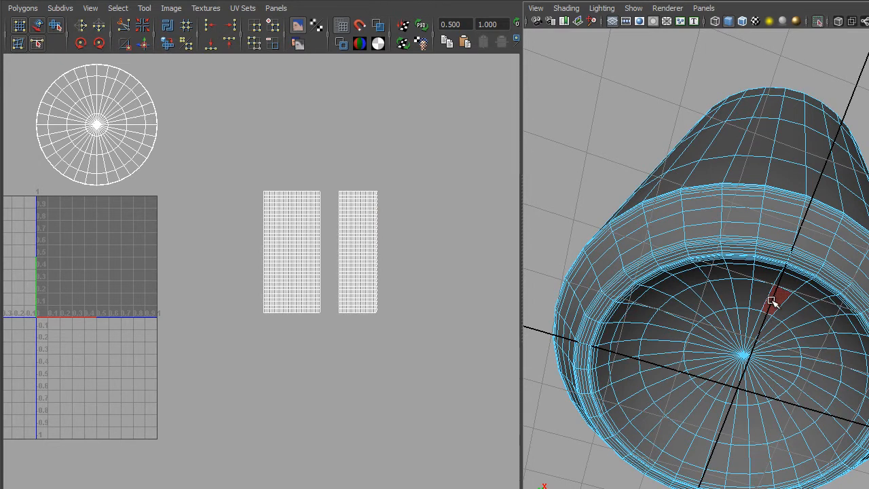
click(771, 301)
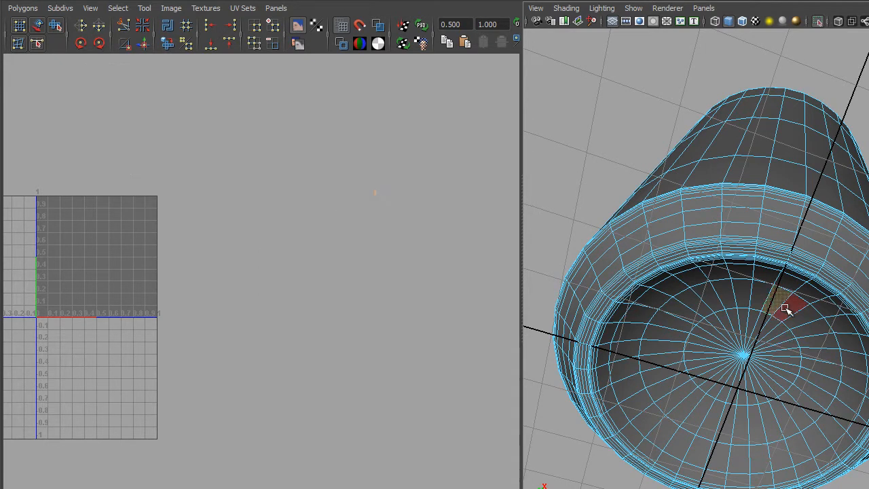
shift+double_click(786, 307)
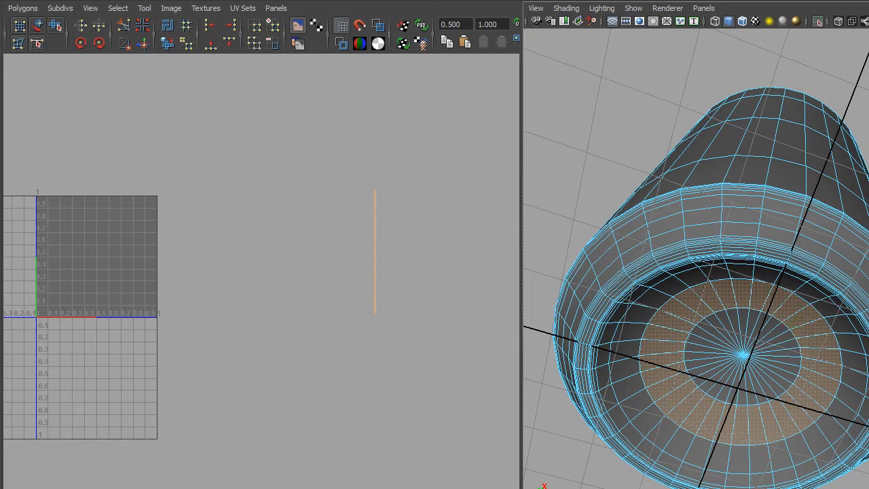
key(shift+period)
key(shift+period)
key(shift+period)
key(shift+period)
key(shift+period)
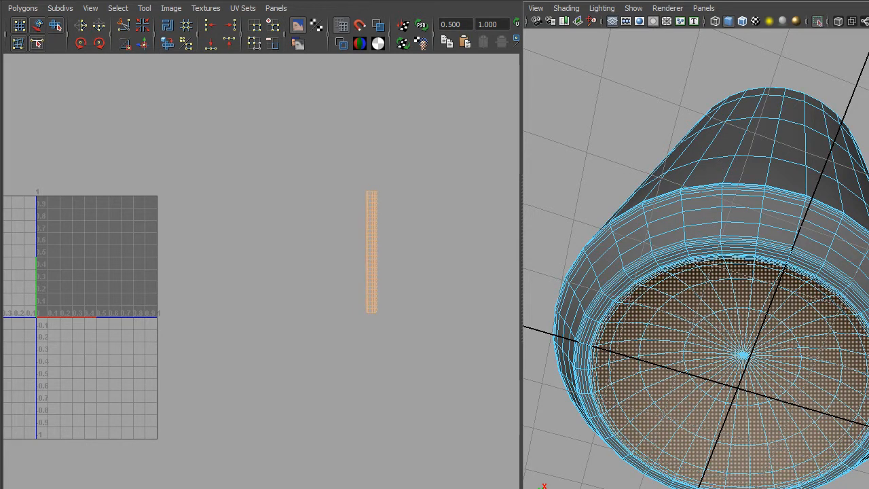
Grow the face selection outward over the base rim and sloped lower edge, stopping where the can's straight body wall begins.
key(shift+period)
key(shift+period)
key(shift+period)
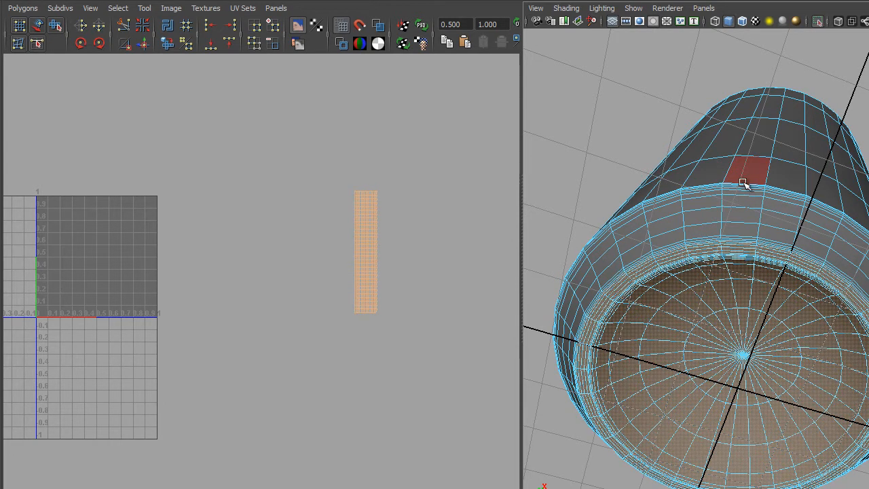
key(shift+period)
key(shift+period)
key(shift+period)
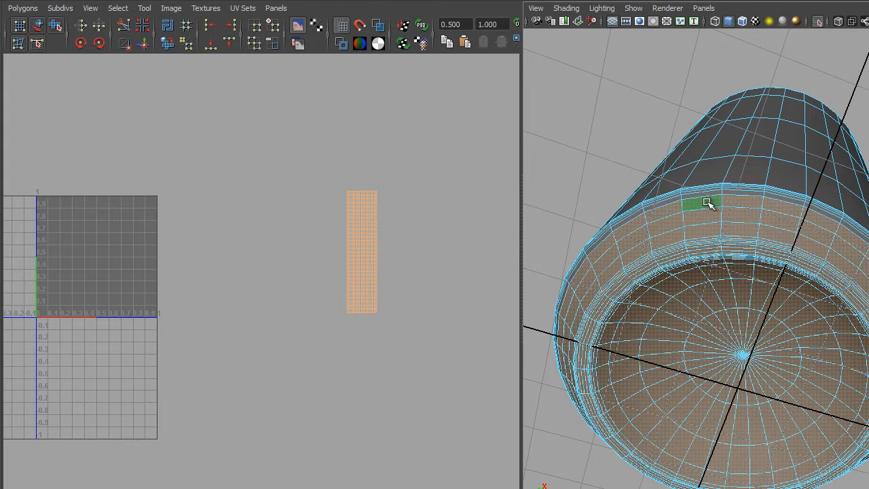
key(shift+period)
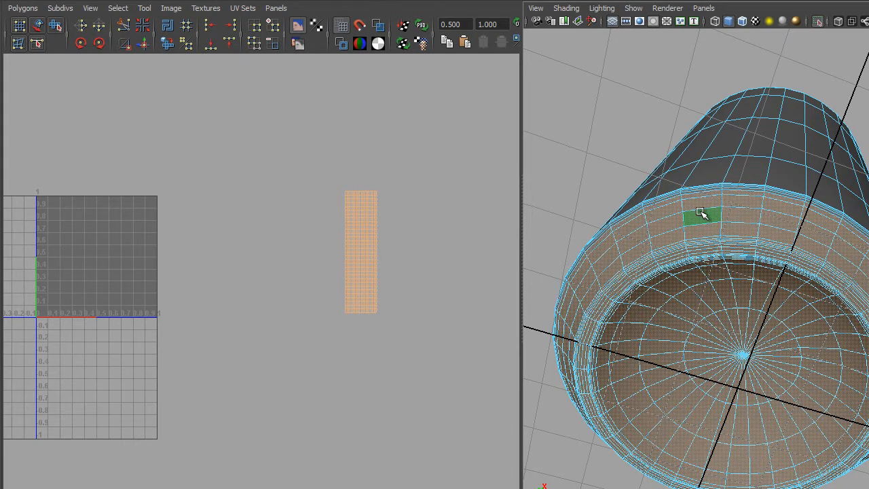
key(shift+period)
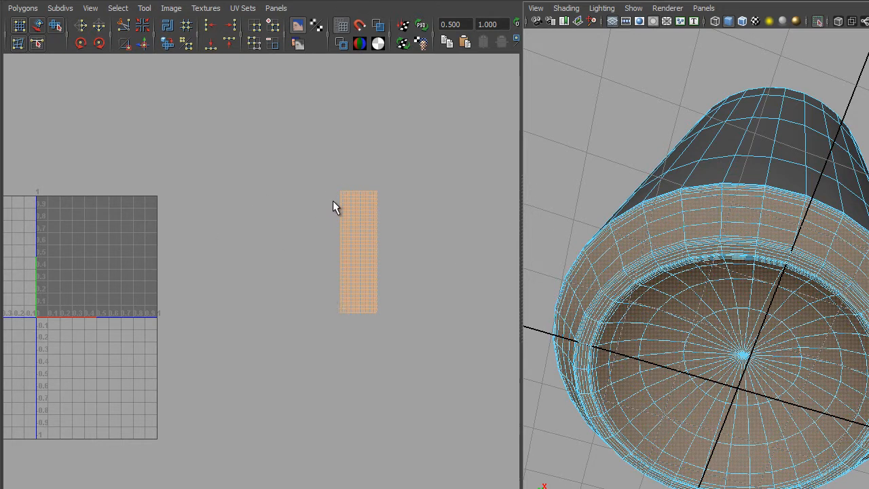
scroll(227, 183, down, 1)
alt+middle_drag(226, 173, 317, 196)
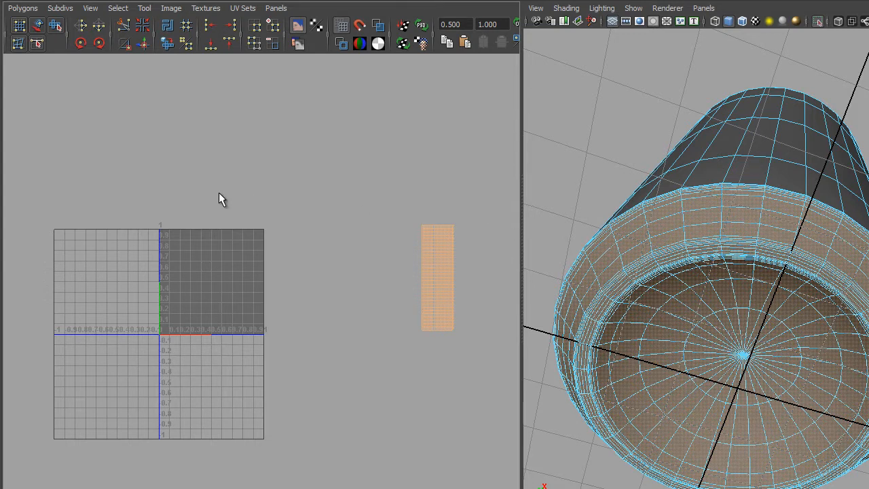
key(shift+period)
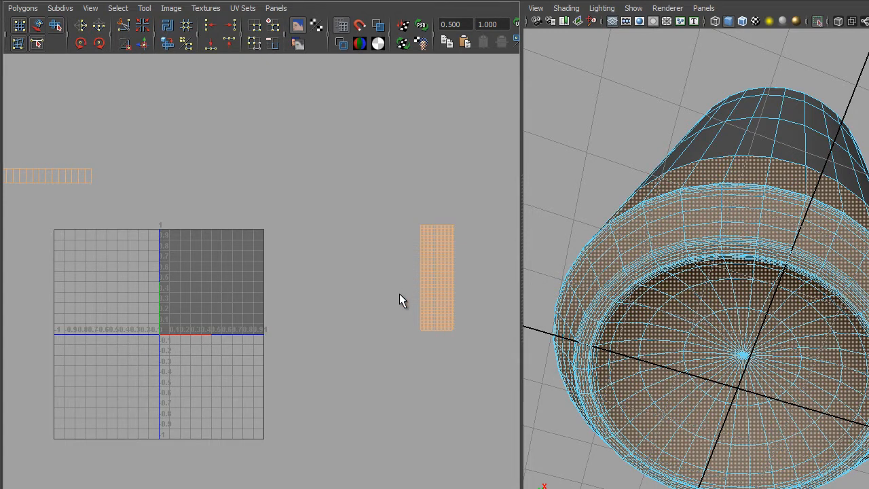
key(ctrl+z)
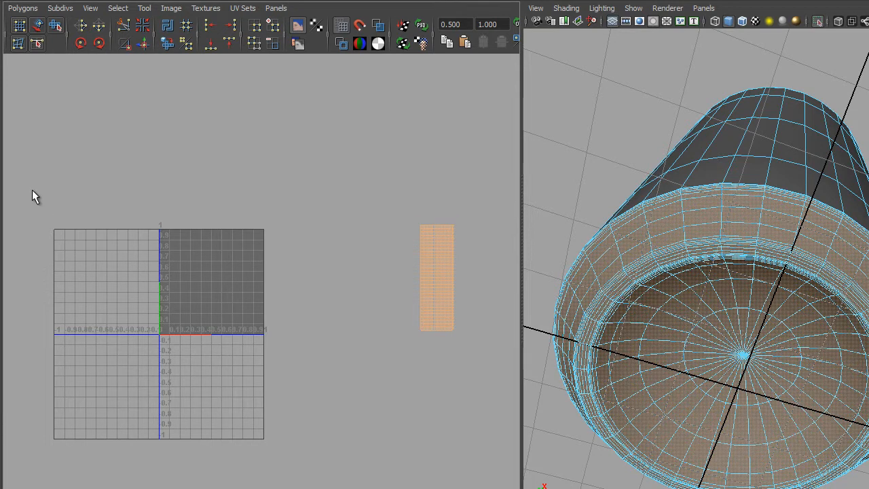
Apply a planar UV mapping to the selected base faces.
alt+right_drag(136, 240, 106, 137)
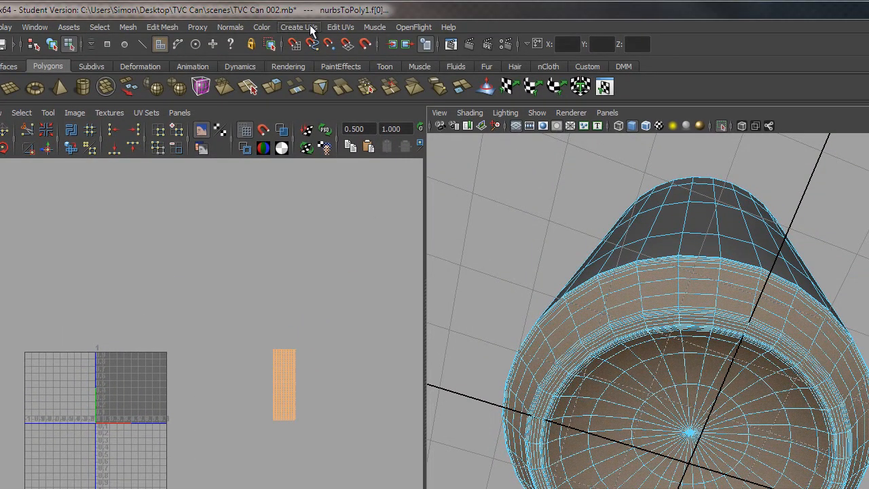
click(310, 26)
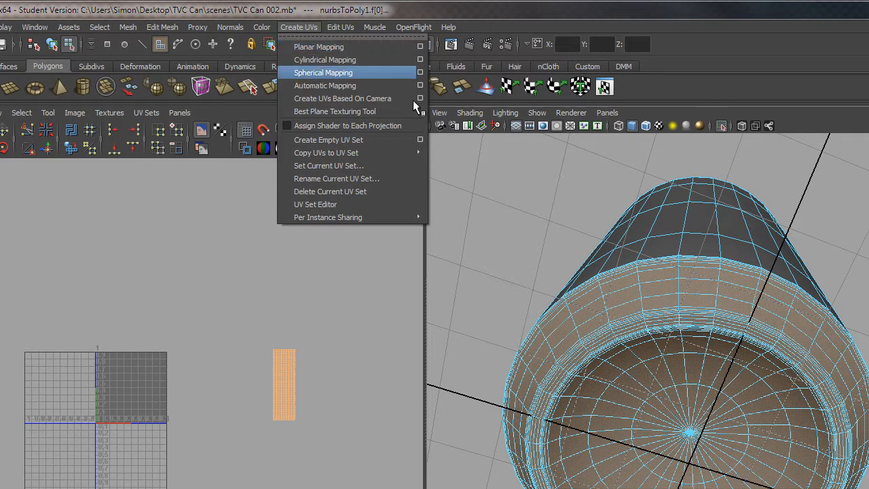
click(743, 59)
alt+drag(757, 290, 743, 366)
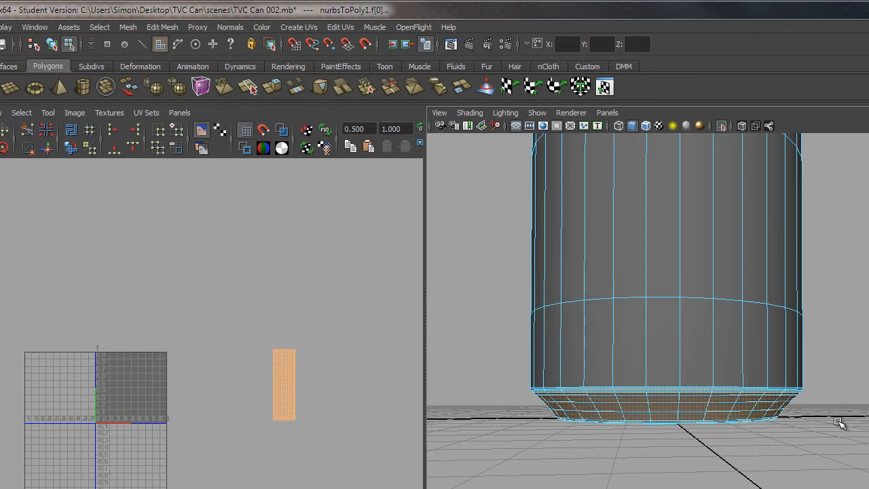
alt+drag(674, 479, 681, 384)
alt+middle_drag(750, 327, 796, 357)
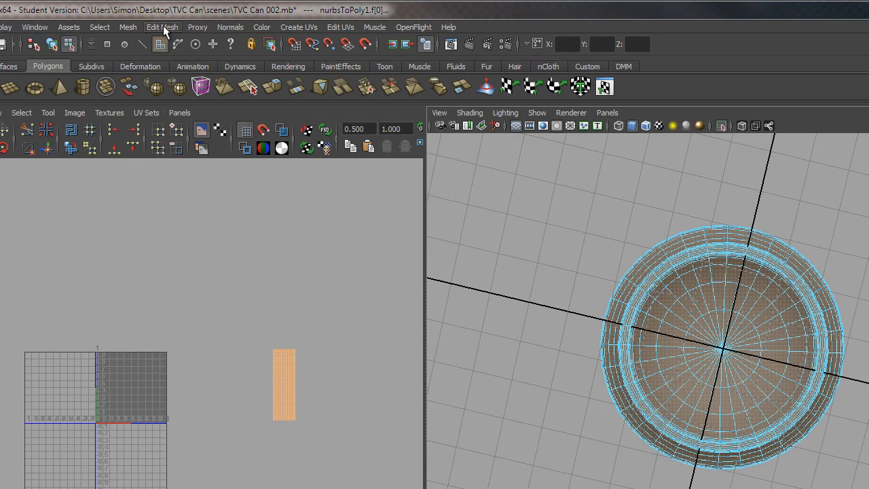
click(310, 26)
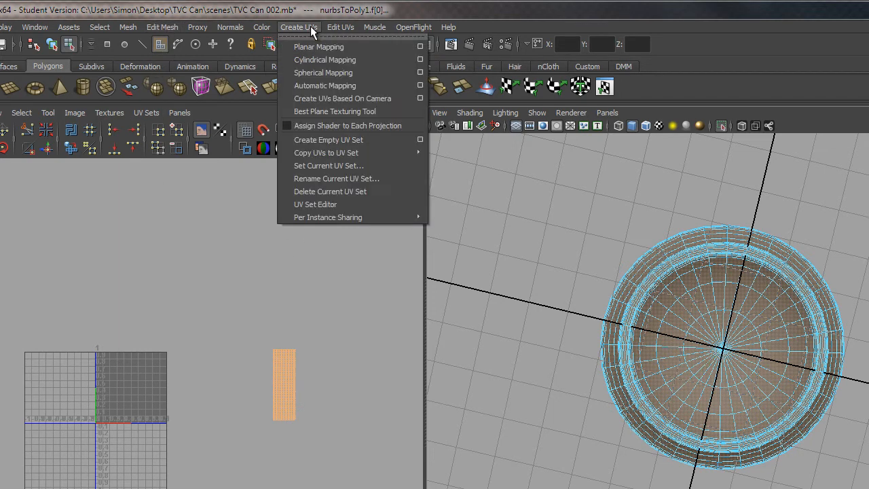
click(338, 49)
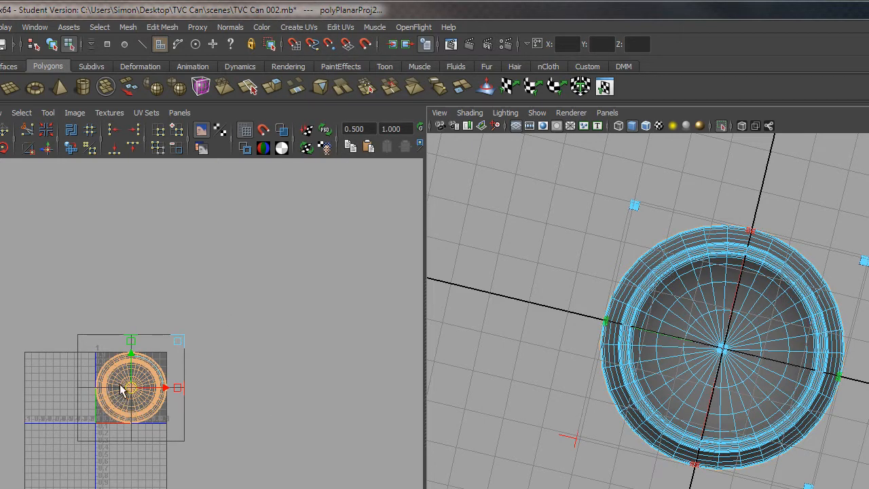
Check the projection fit and axis settings in the planar mapping options, then close them without reapplying.
click(0, 27)
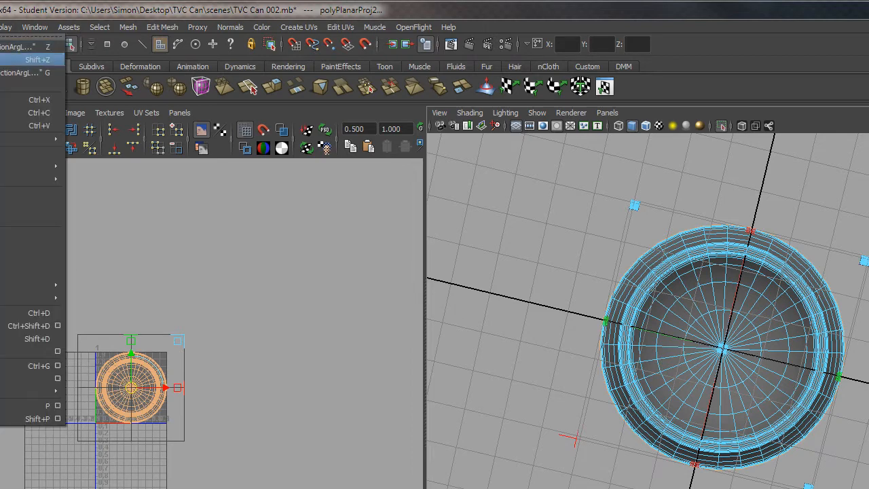
click(382, 122)
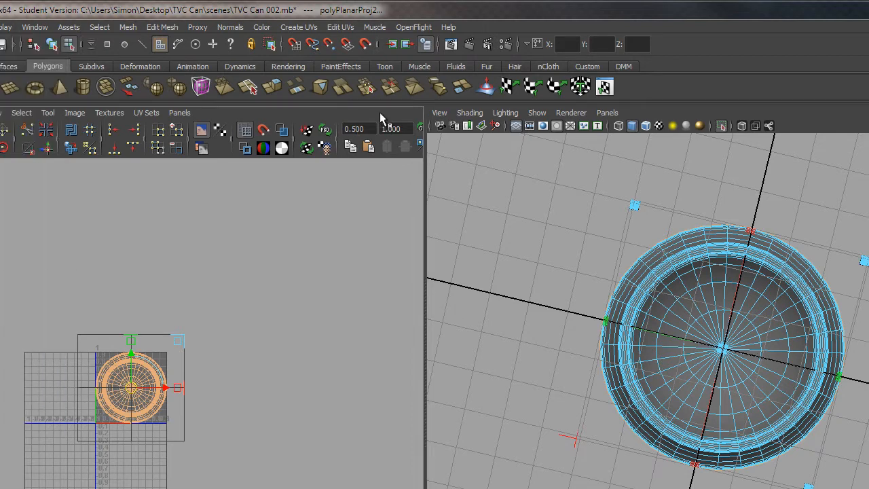
click(341, 28)
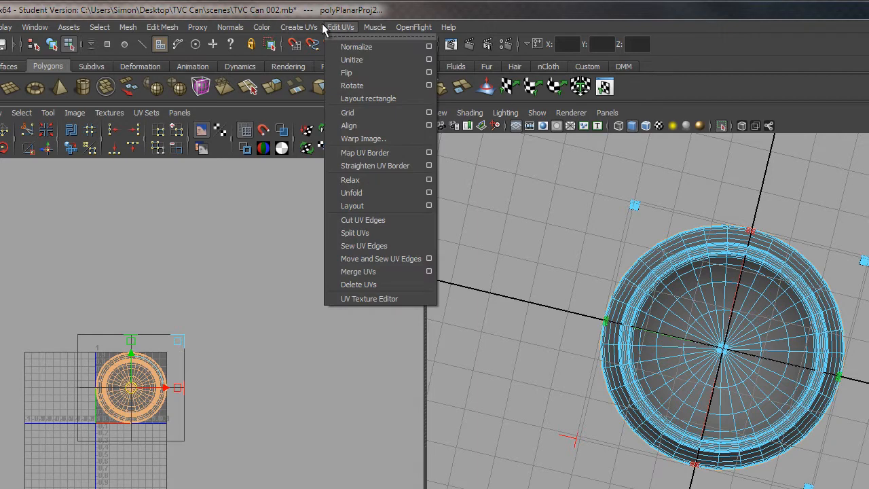
mouse_move(298, 27)
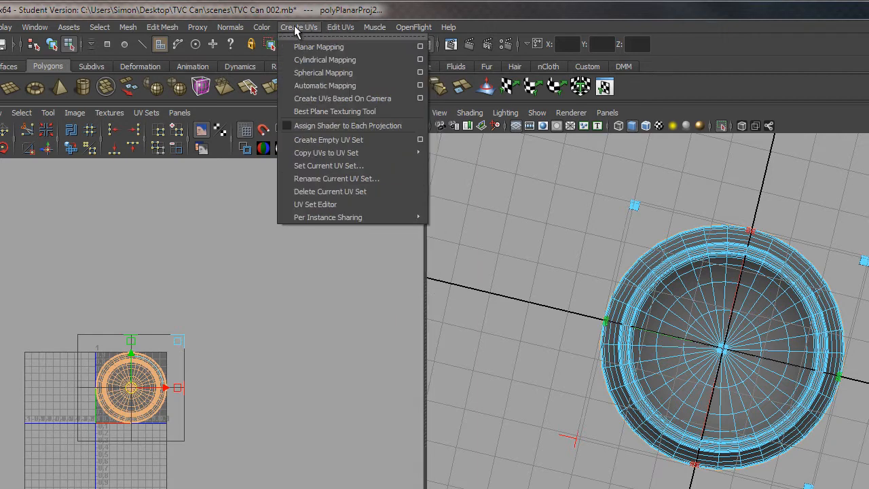
click(420, 46)
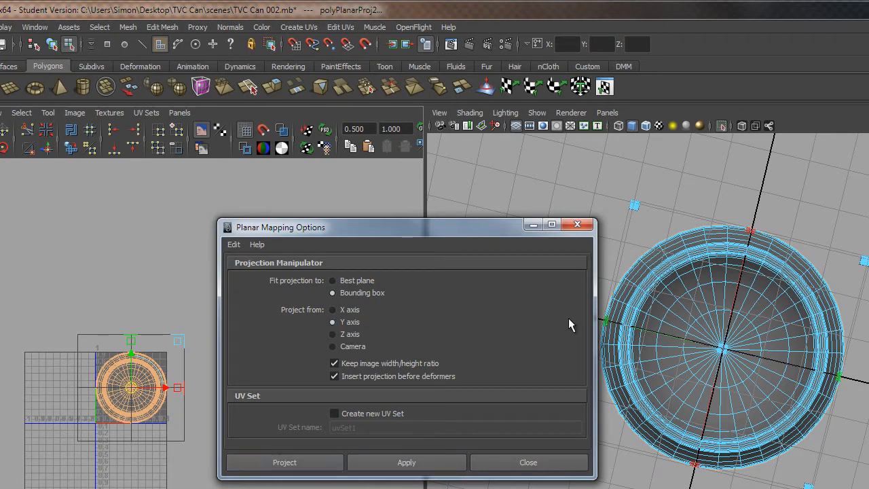
click(543, 462)
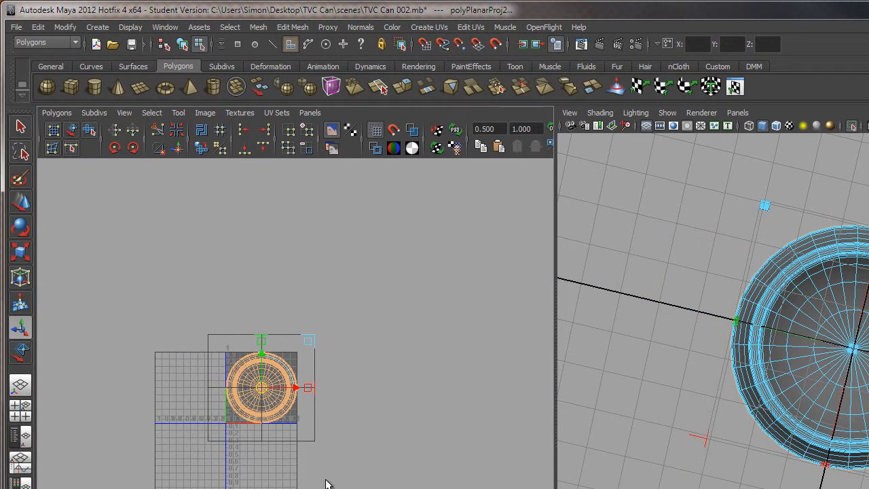
Move the circular base UV shell out of the texture square to the empty space on its left, below the body shell.
alt+right_drag(375, 365, 510, 471)
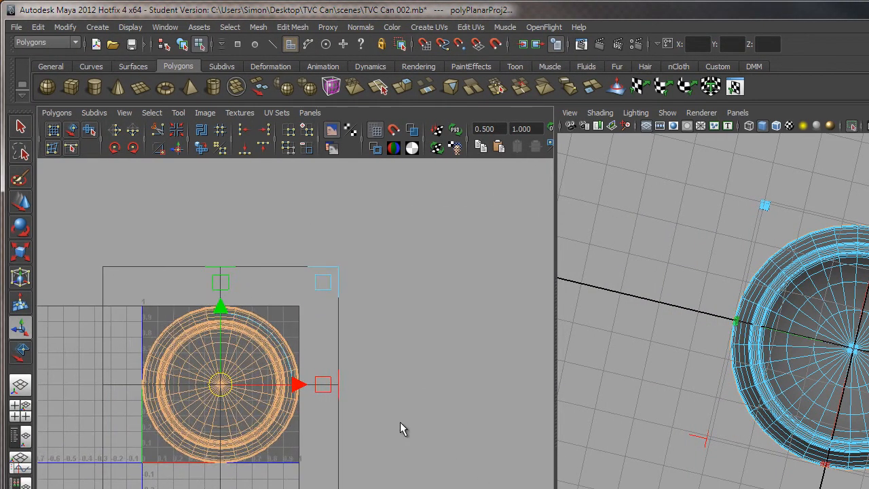
alt+middle_drag(410, 399, 482, 411)
alt+right_drag(449, 424, 255, 306)
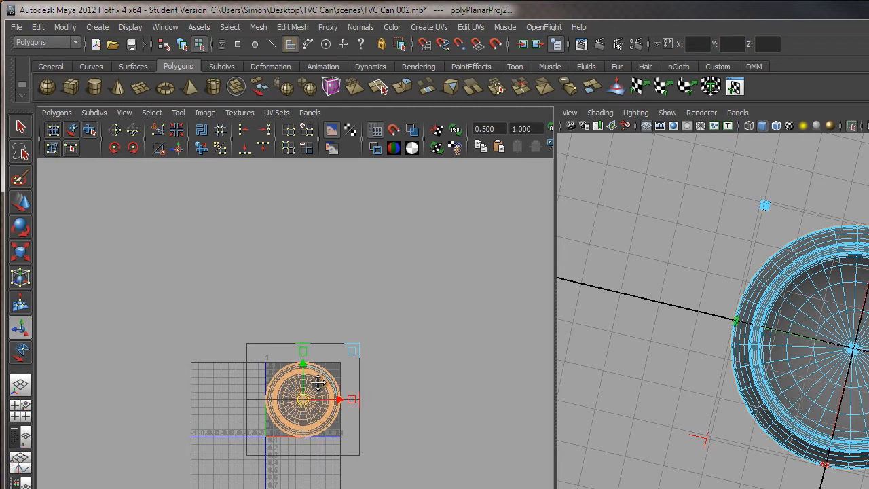
alt+middle_drag(303, 397, 316, 423)
drag(316, 426, 112, 404)
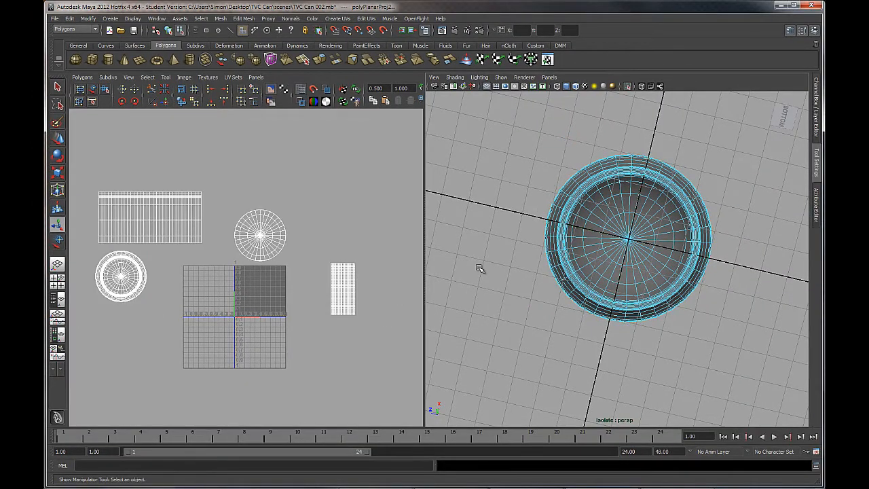
Select the faces of the remaining narrow UV shell to the right of the texture square.
alt+drag(650, 216, 642, 298)
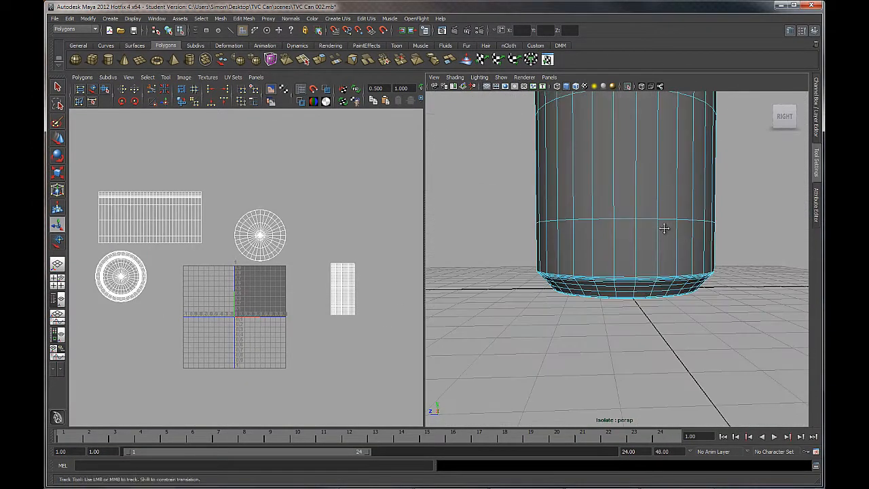
alt+middle_drag(665, 229, 690, 320)
alt+right_drag(690, 319, 659, 237)
alt+drag(659, 237, 605, 195)
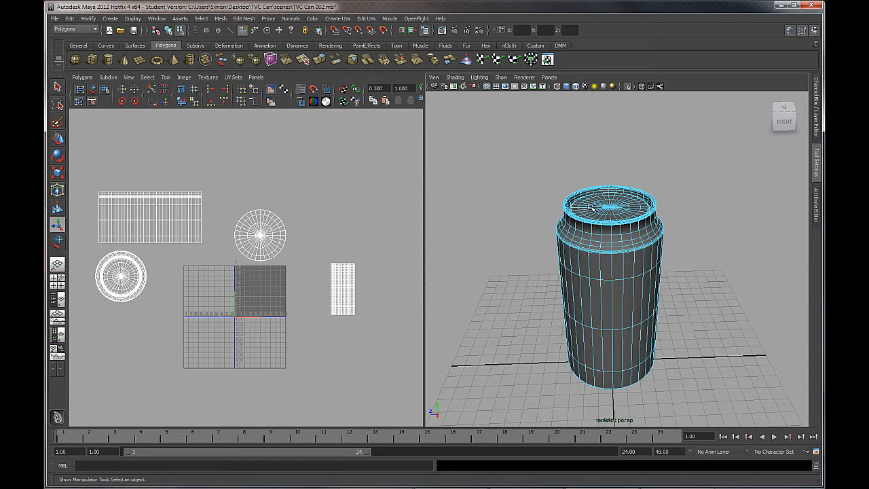
alt+right_drag(556, 170, 614, 223)
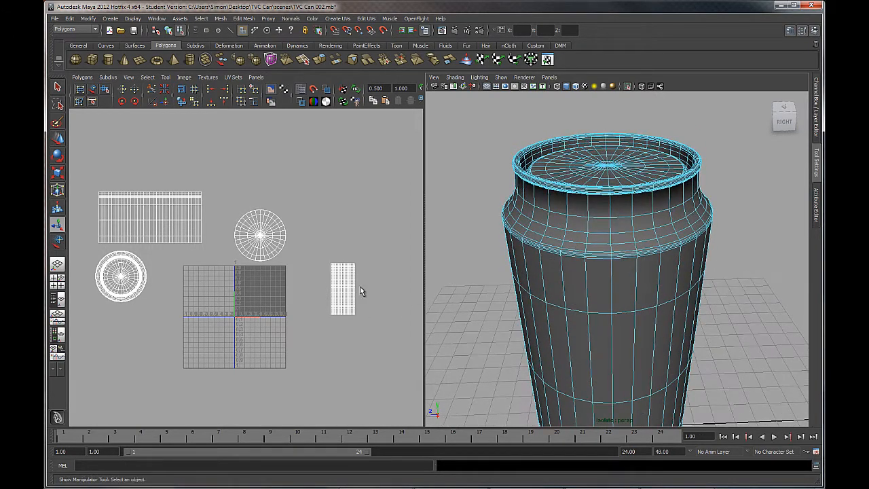
drag(320, 259, 361, 326)
Apply a cylindrical UV mapping to the selected rim faces around the can's lid.
alt+drag(610, 407, 665, 434)
alt+middle_drag(658, 270, 652, 304)
alt+right_drag(618, 263, 714, 250)
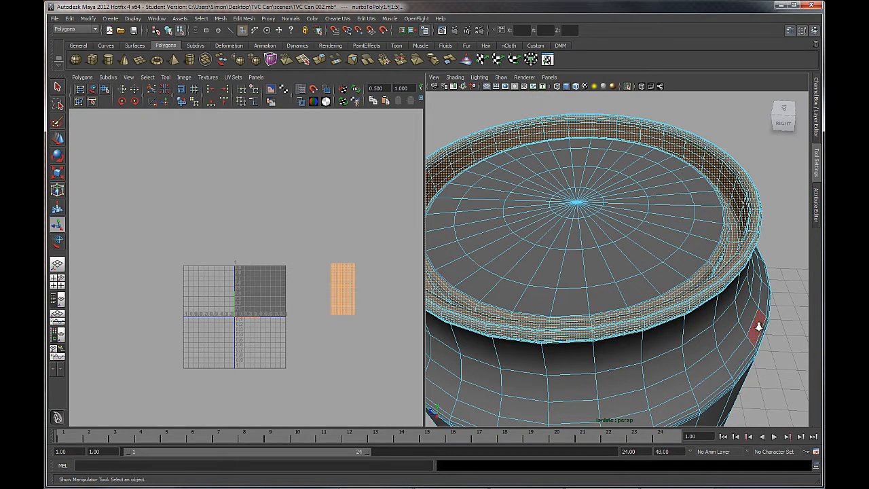
alt+drag(753, 330, 661, 325)
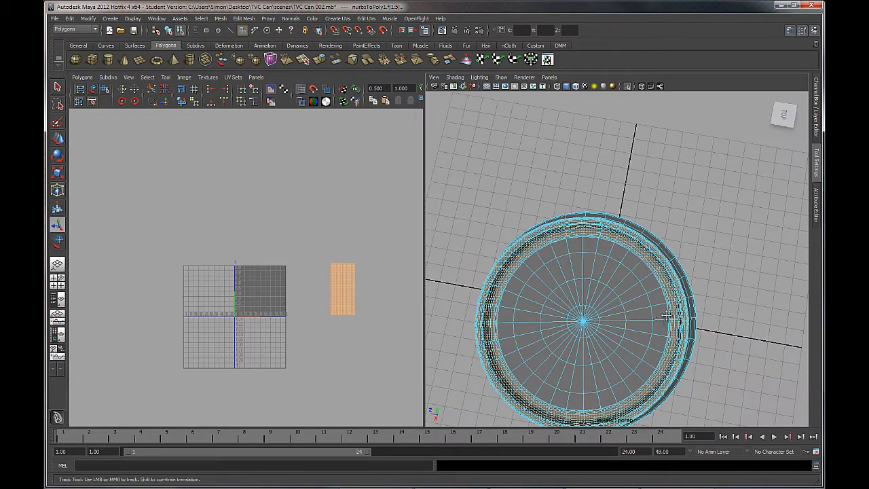
alt+middle_drag(661, 325, 700, 298)
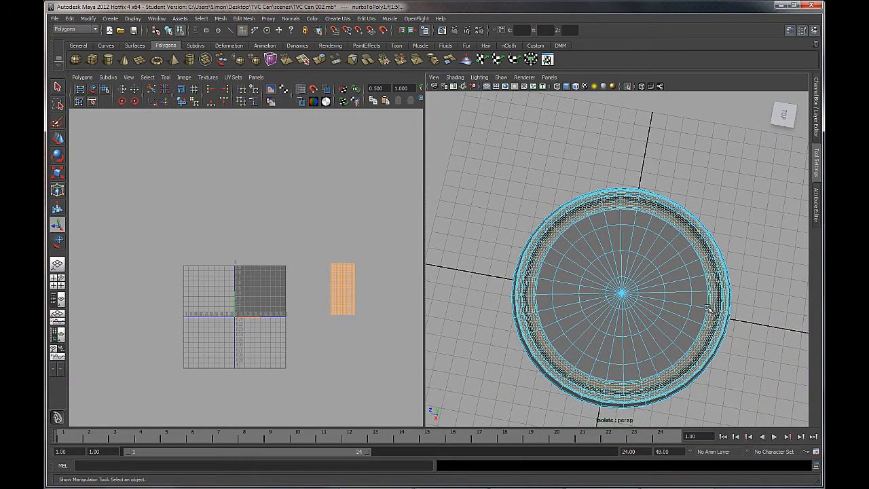
alt+drag(707, 309, 713, 266)
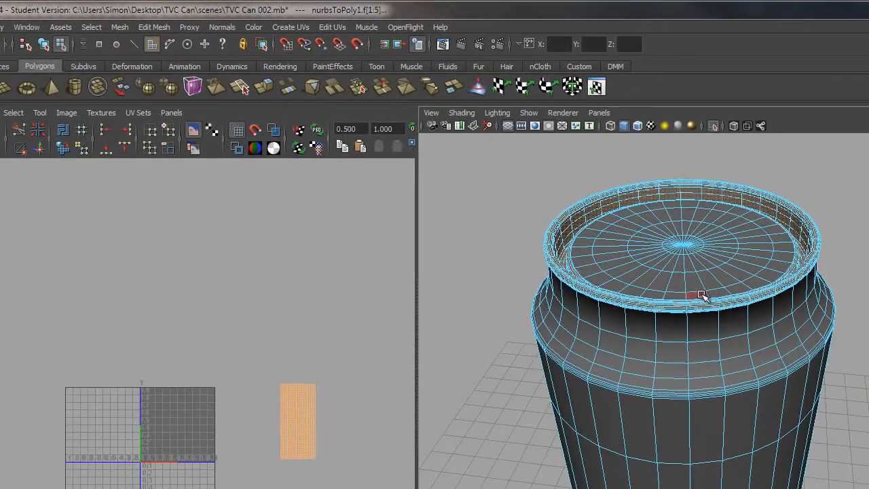
click(287, 28)
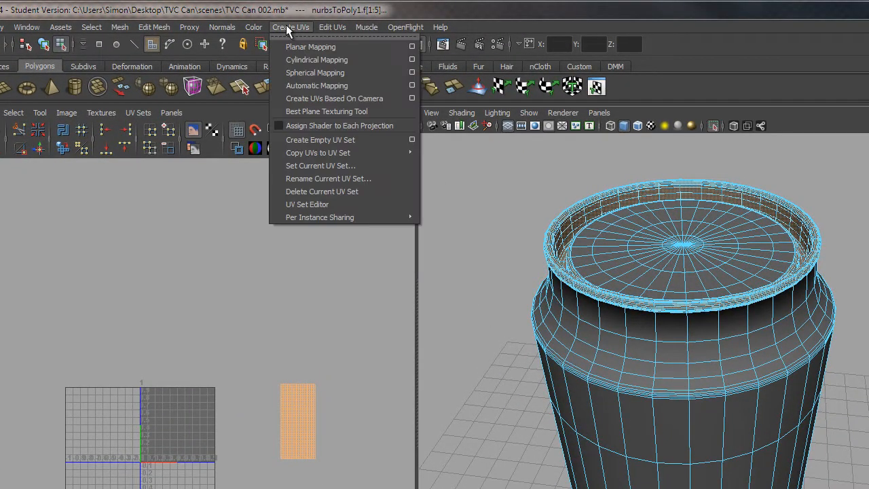
click(291, 59)
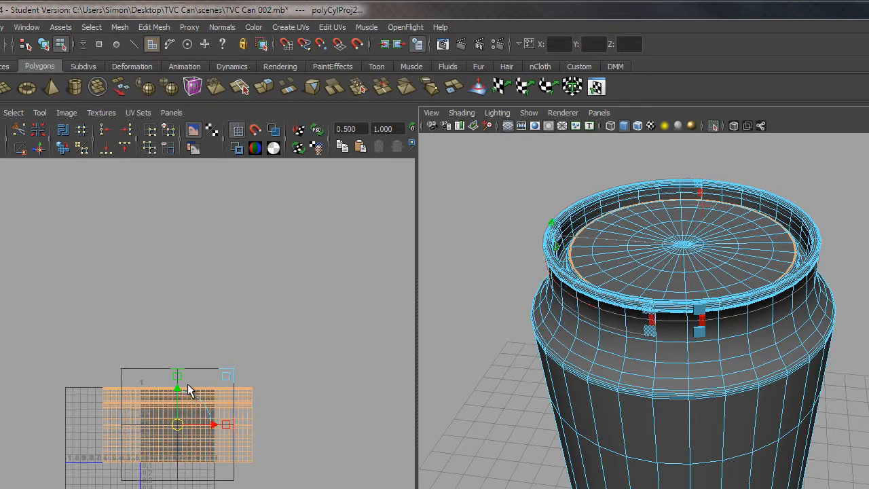
Move the rim's UV shell out of the texture square to the empty space below and left of it, then deselect it.
alt+drag(675, 437, 699, 343)
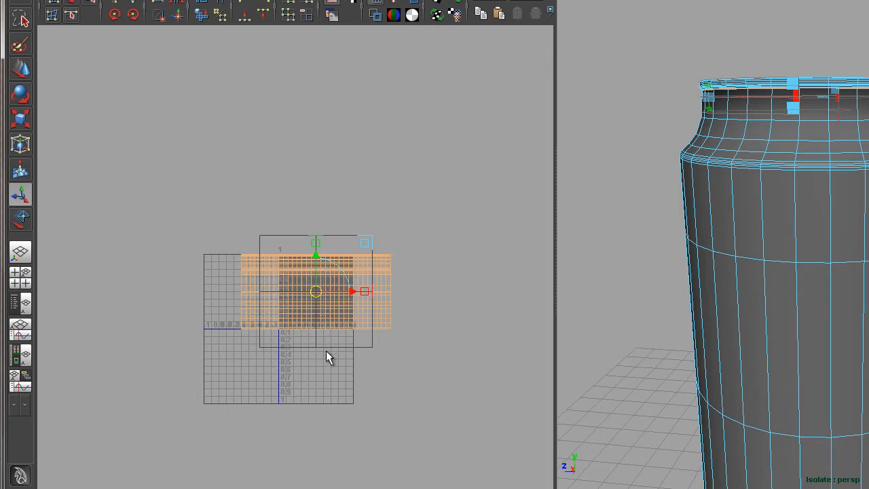
alt+right_drag(394, 363, 380, 347)
alt+middle_drag(409, 332, 501, 243)
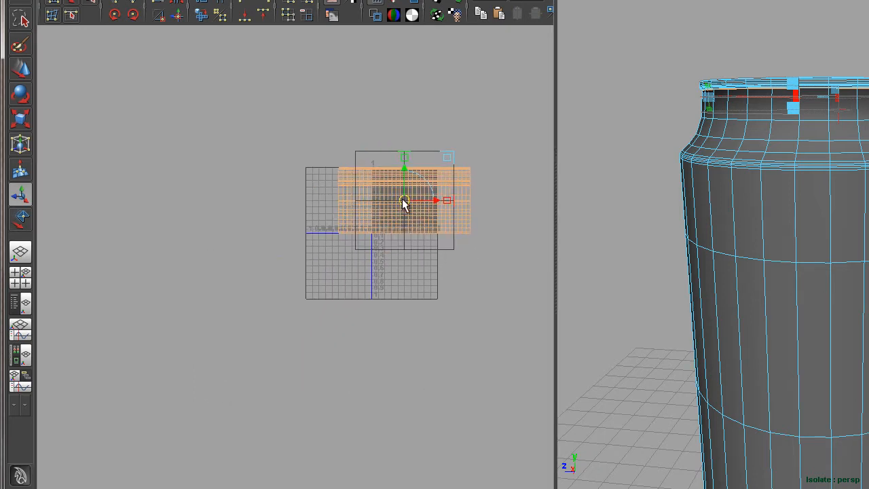
drag(404, 202, 209, 379)
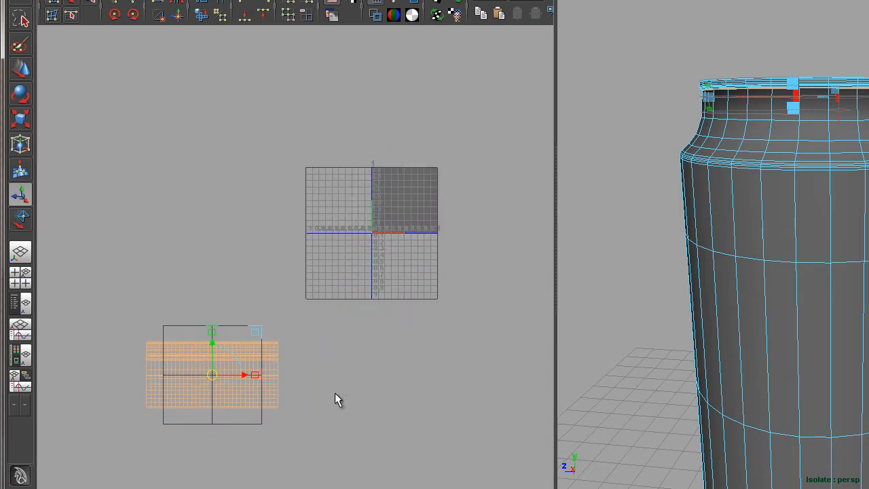
click(391, 372)
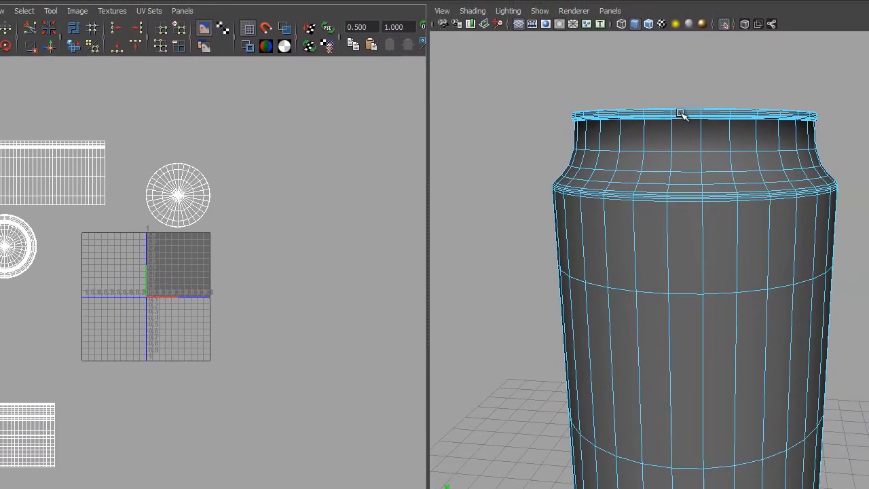
Turn off the isolated view, return to object mode, and select the ring pull and its rivet on the lid.
click(725, 24)
alt+drag(725, 34, 752, 178)
right_click(752, 177)
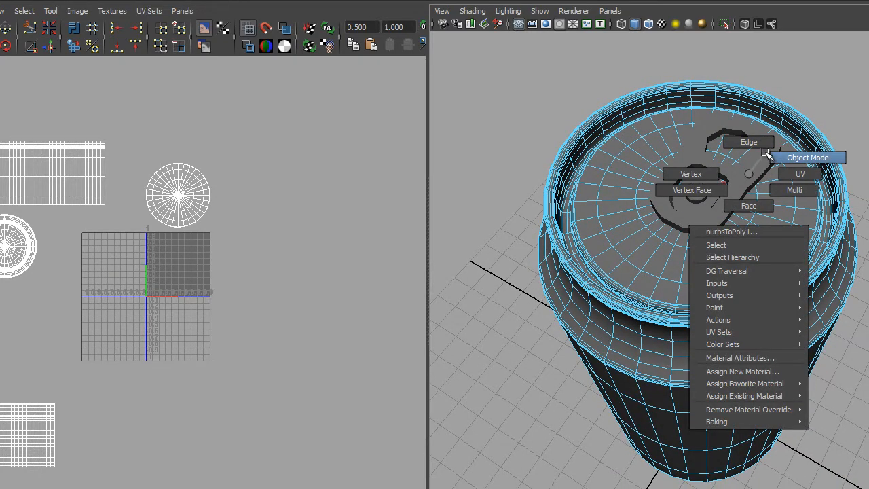
click(775, 157)
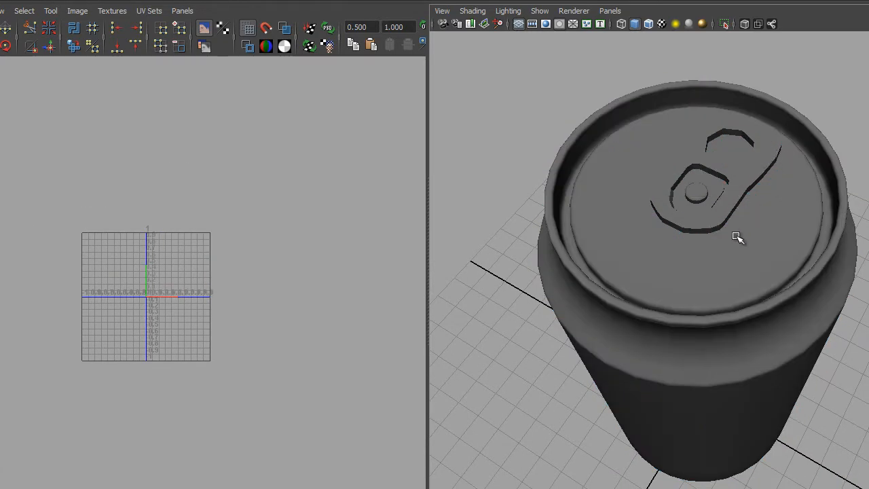
click(740, 177)
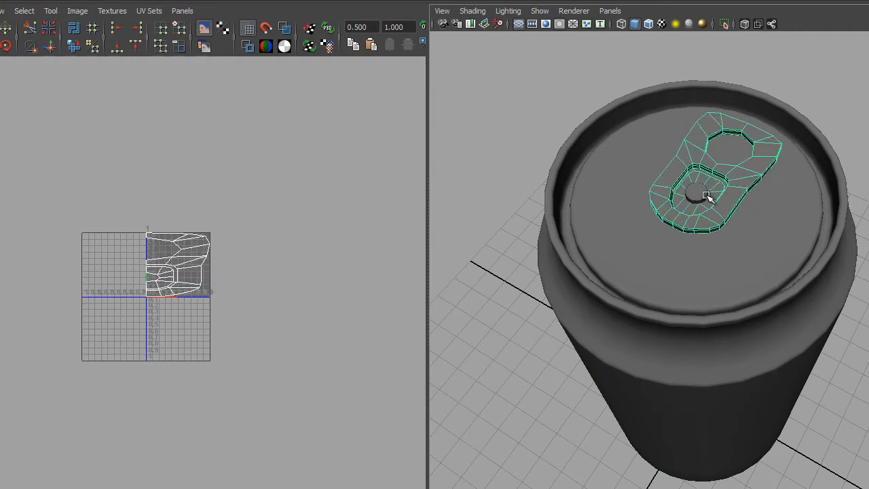
shift+click(697, 195)
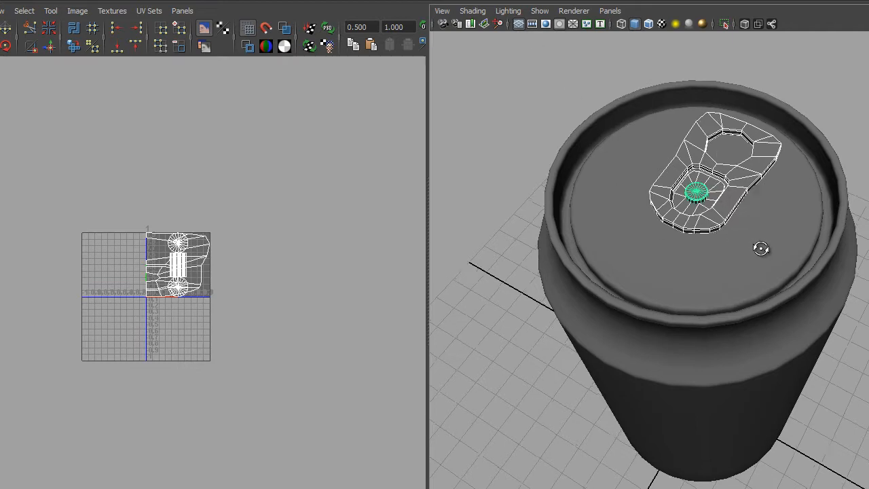
Apply a planar UV mapping to the selected ring pull and rivet.
alt+drag(760, 248, 793, 273)
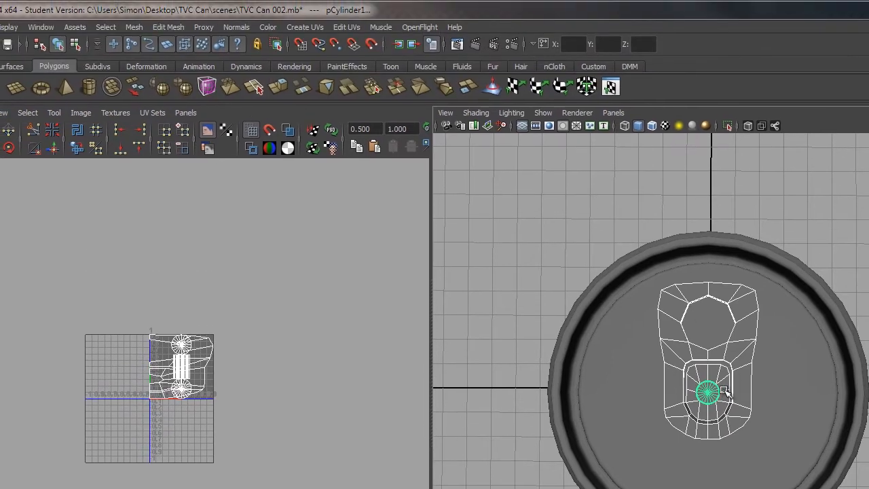
click(299, 27)
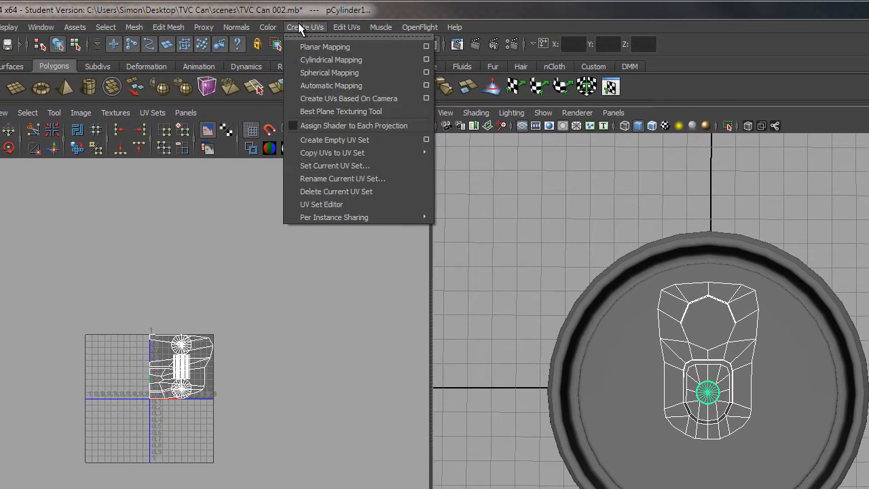
click(323, 47)
key(f)
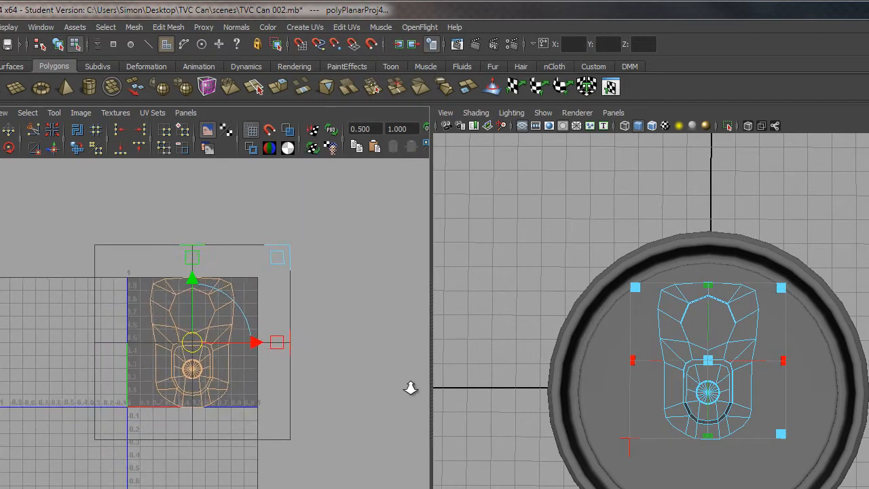
alt+right_drag(410, 387, 427, 389)
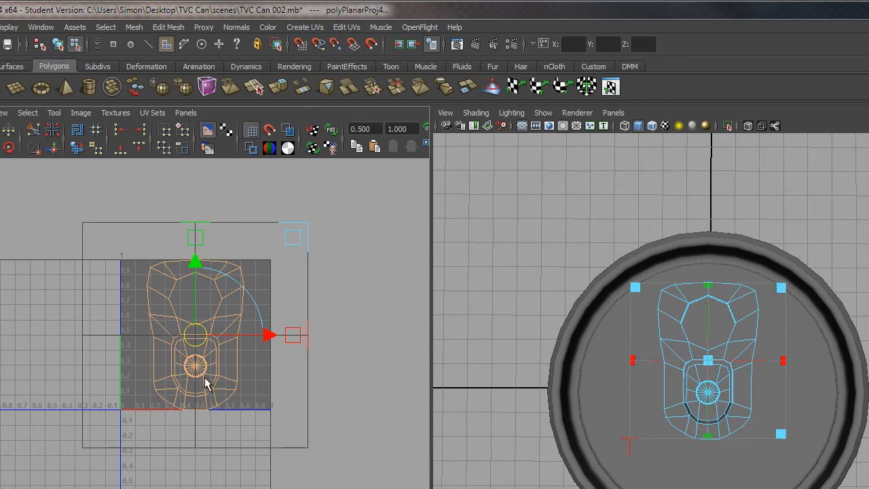
Move the rivet's UV shell straight up into the finger opening of the ring pull's UV shell.
click(72, 203)
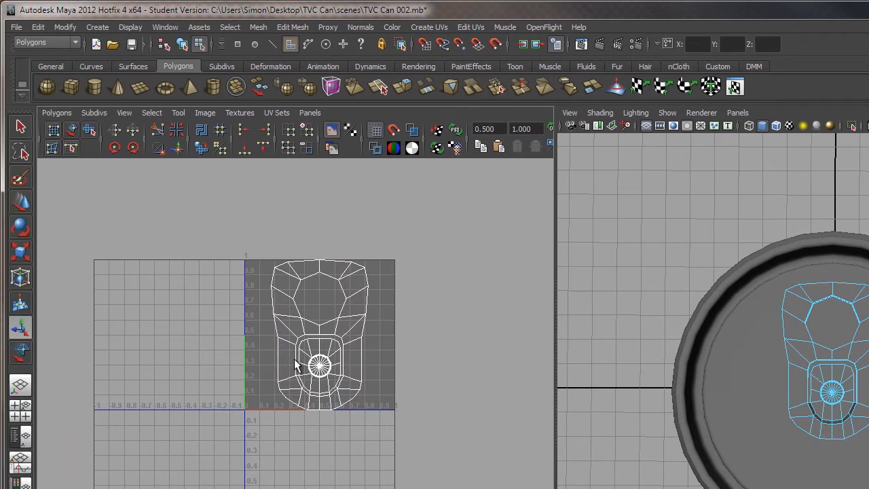
click(73, 130)
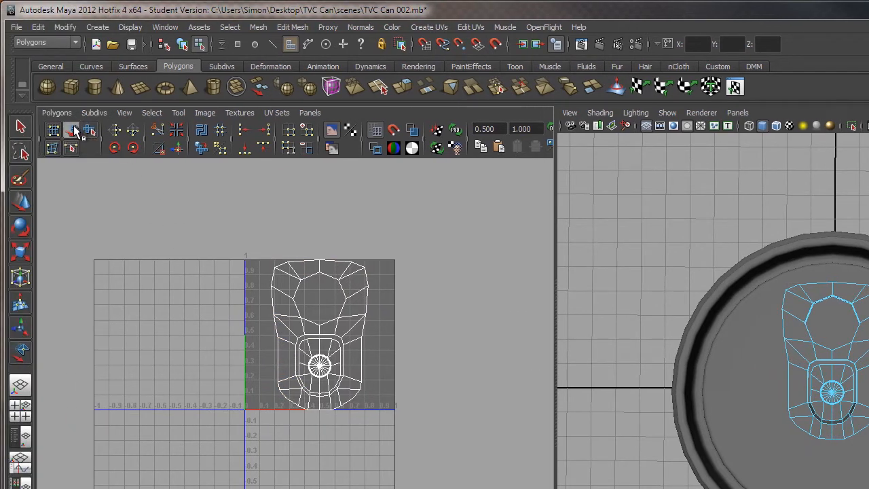
click(320, 367)
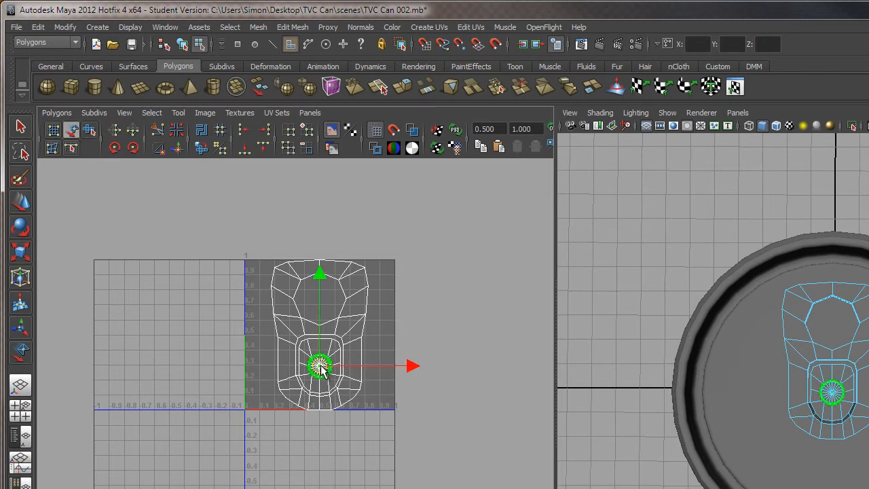
alt+right_drag(360, 251, 510, 420)
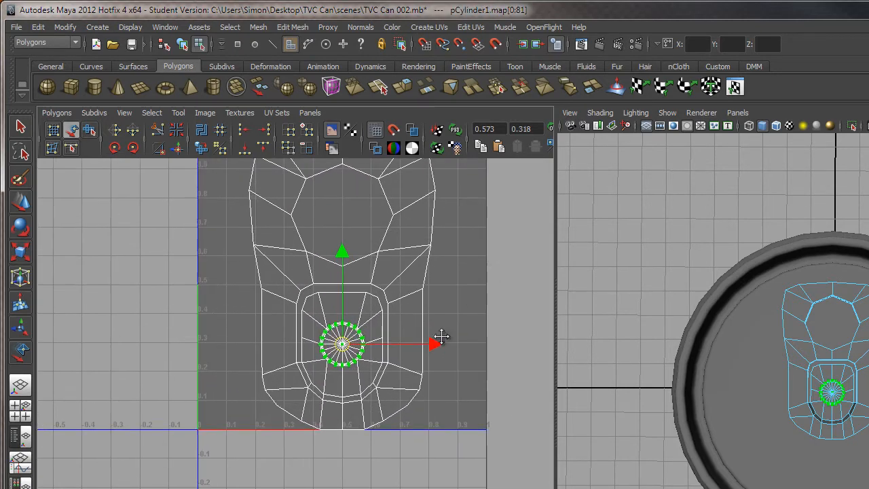
alt+middle_drag(440, 337, 426, 383)
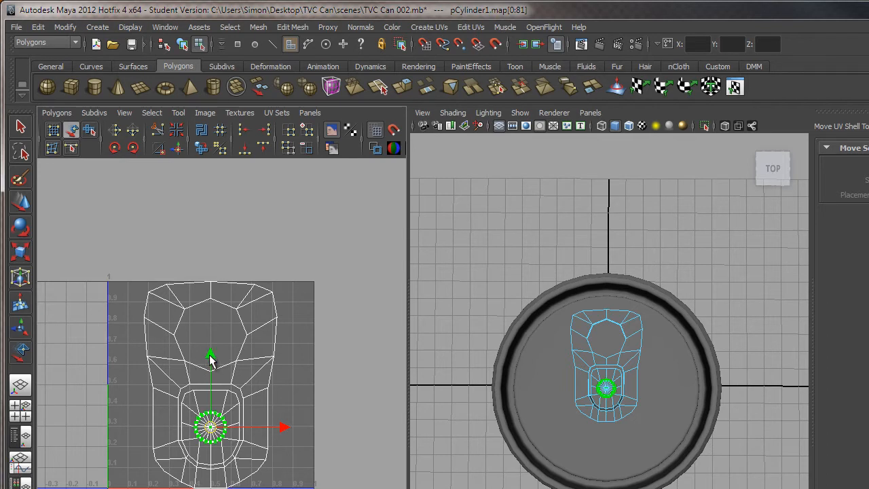
drag(210, 360, 218, 269)
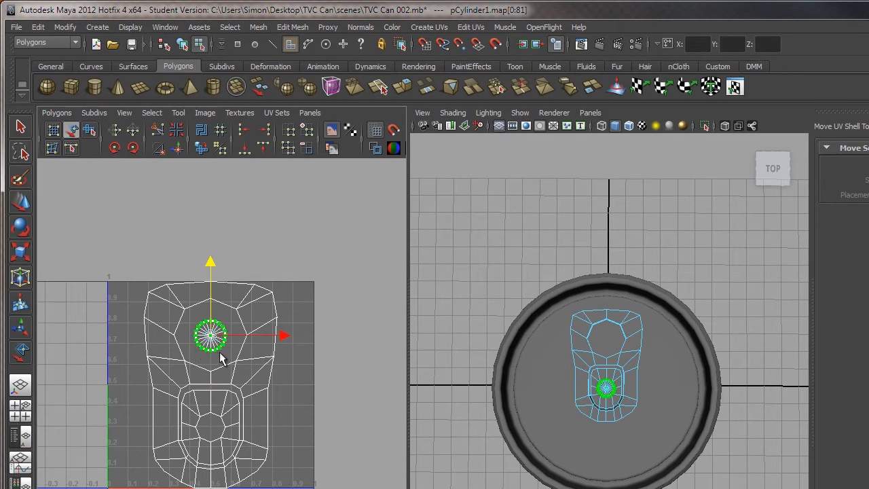
Select the ring pull and rivet UV shells together, move them straight down below the texture square, and deselect them.
scroll(236, 405, down, 3)
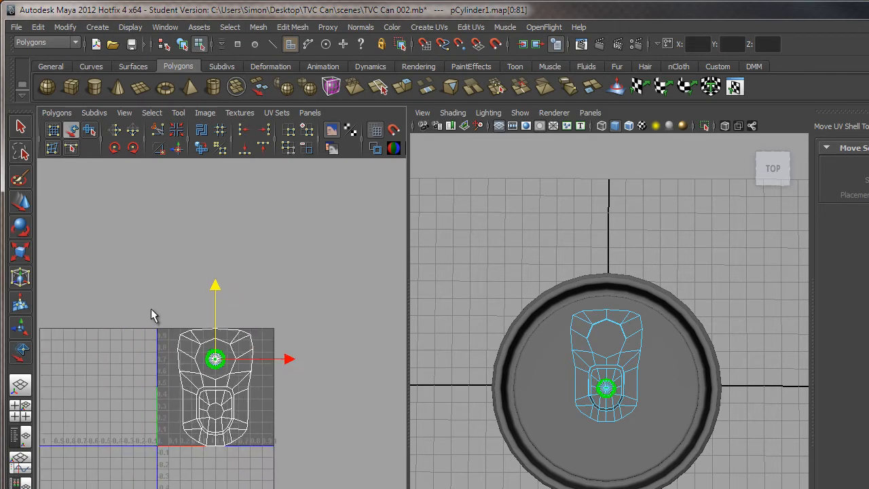
drag(236, 405, 285, 481)
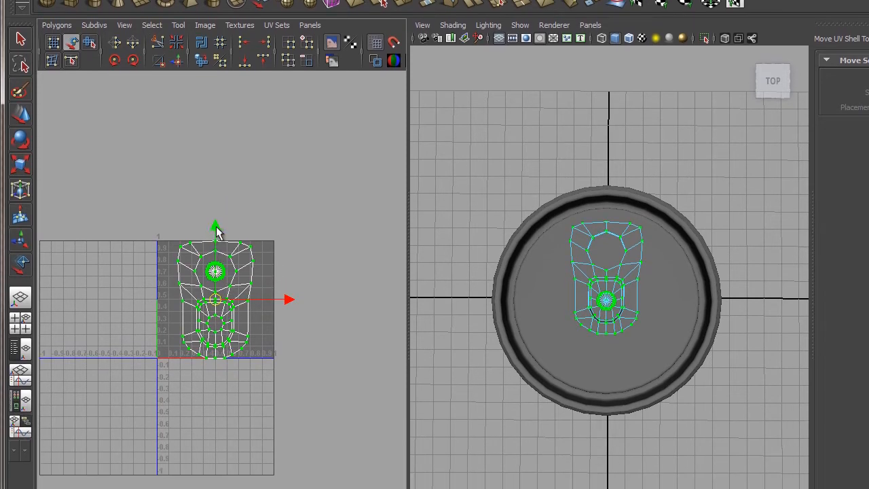
drag(216, 232, 203, 456)
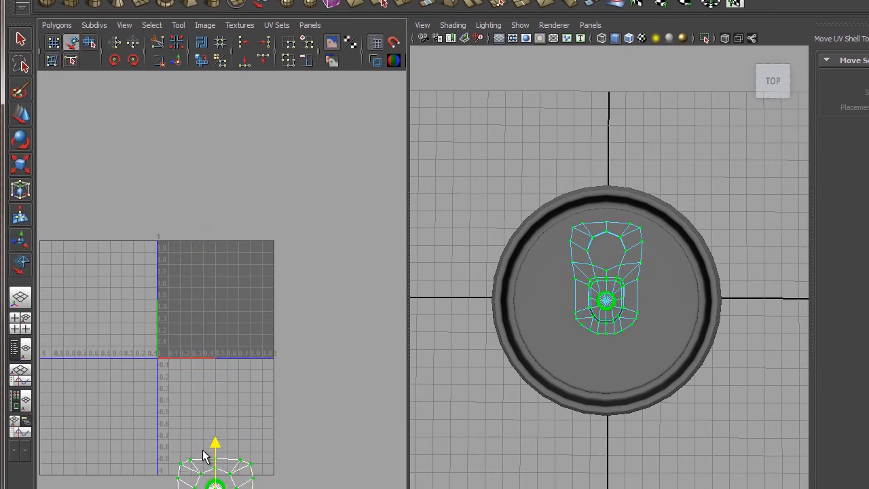
alt+right_drag(316, 467, 225, 370)
alt+middle_drag(225, 371, 308, 298)
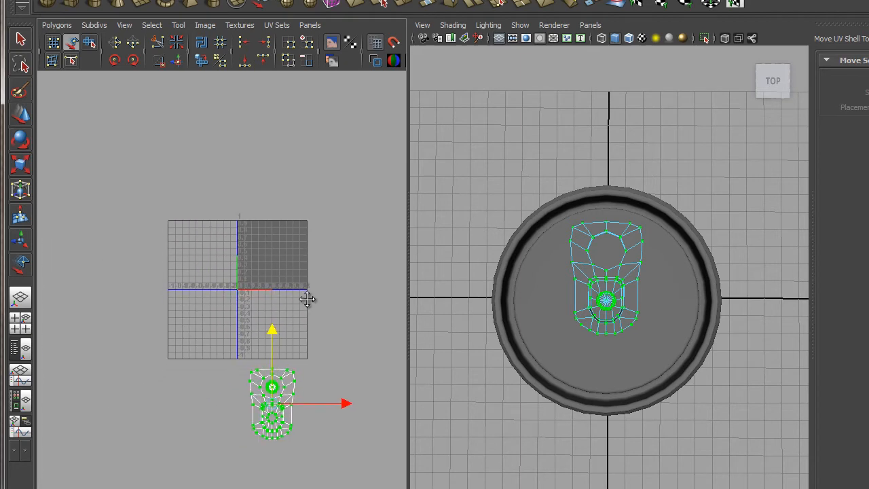
click(20, 38)
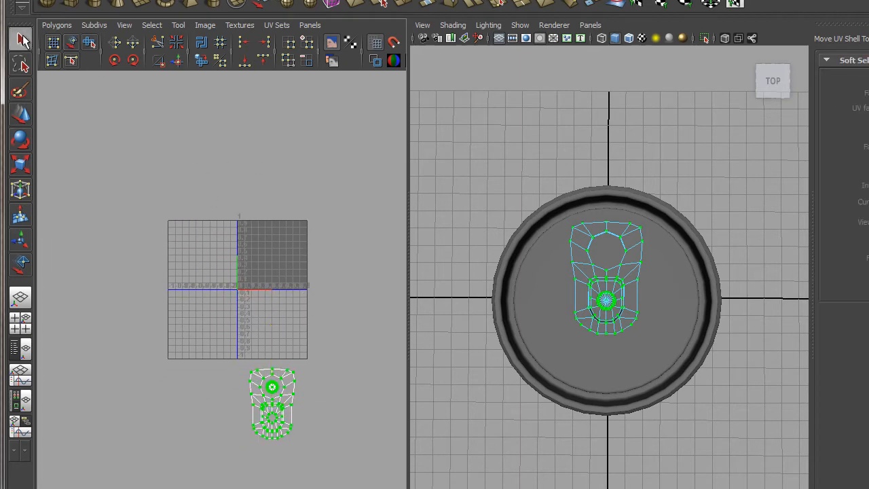
click(363, 268)
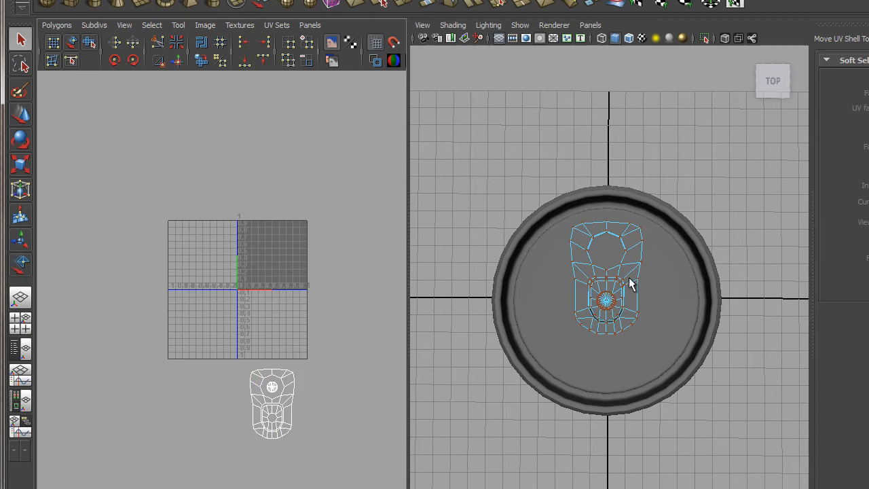
Return to object mode and select all parts of the can to show their UV shells together.
right_drag(630, 284, 682, 263)
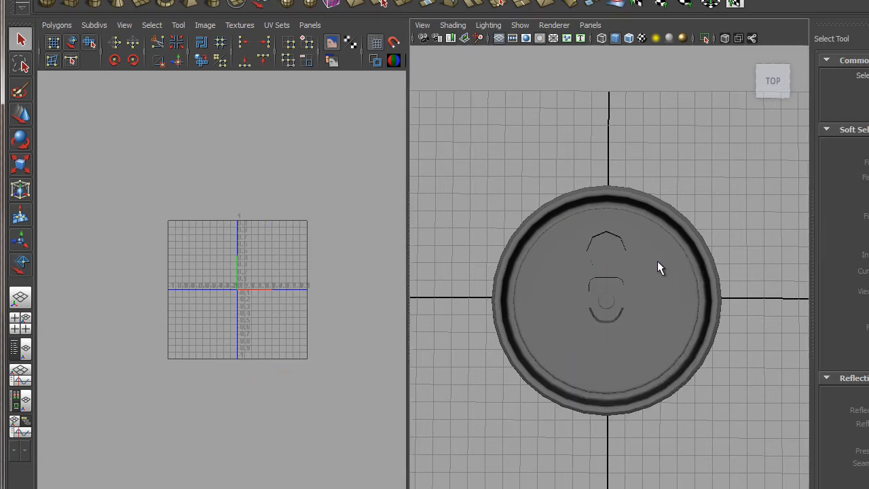
alt+right_drag(713, 444, 608, 368)
alt+drag(661, 376, 666, 337)
alt+right_drag(622, 278, 643, 310)
alt+middle_drag(644, 312, 648, 290)
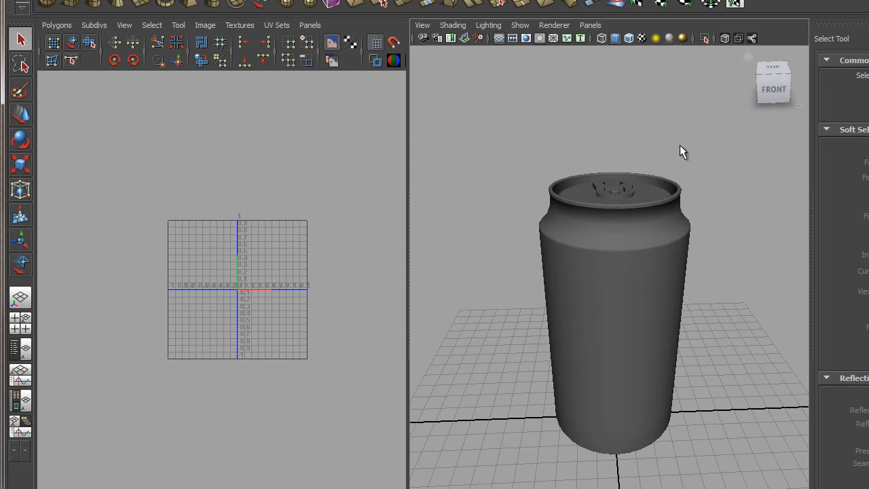
drag(694, 131, 529, 319)
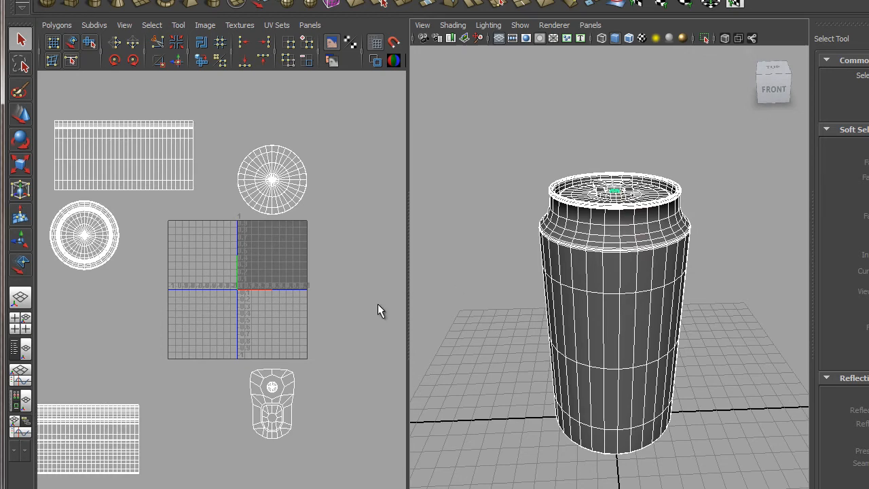
alt+right_drag(314, 308, 261, 249)
alt+middle_drag(259, 248, 310, 224)
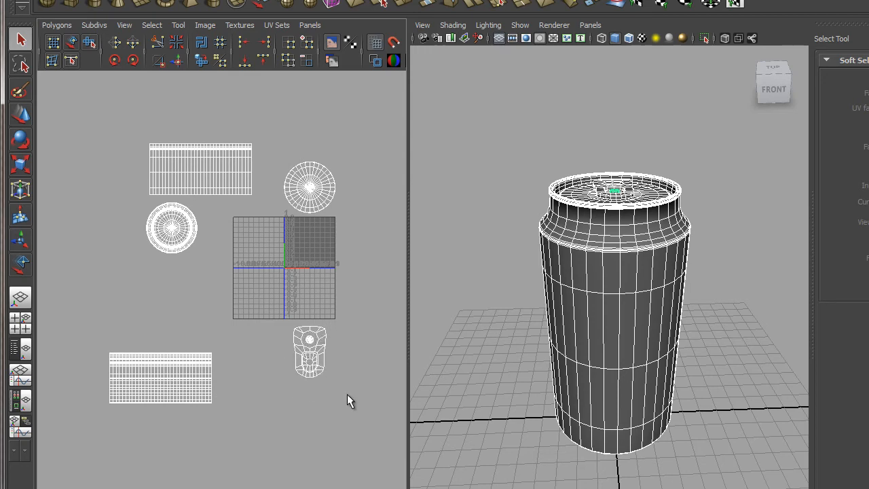
alt+middle_drag(355, 370, 355, 371)
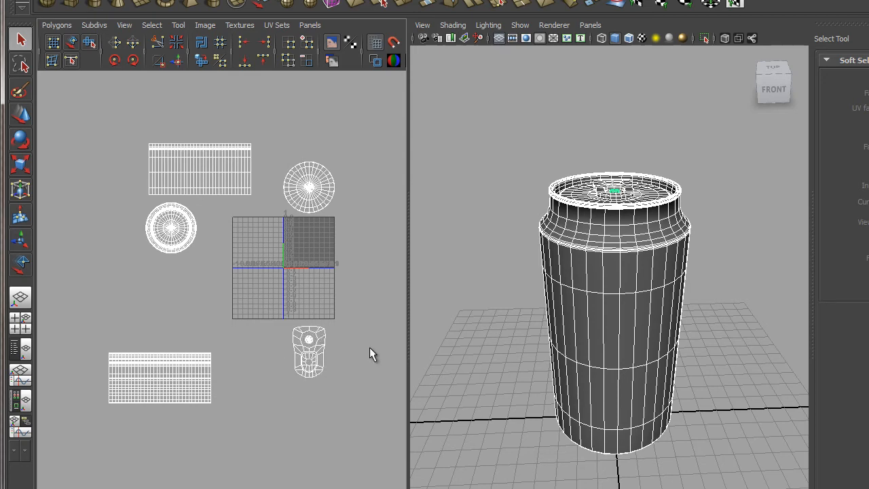